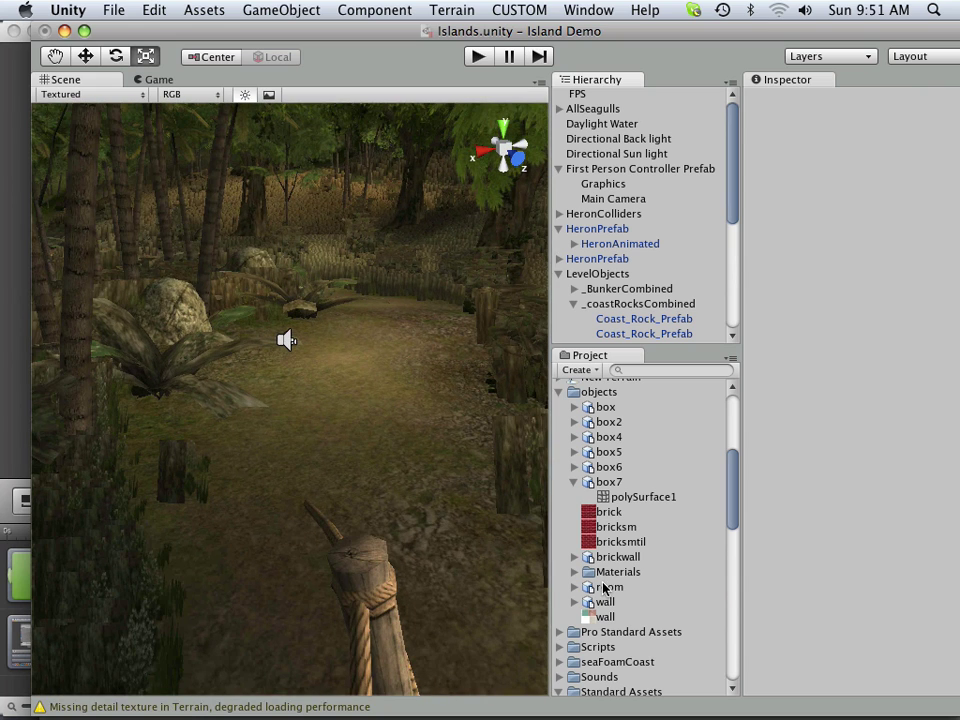
Place the room model from the objects folder into the scene on the path beyond the footbridge.
left_click(610, 587)
left_click_drag(625, 593, 329, 347)
scroll(329, 346, "down", 4)
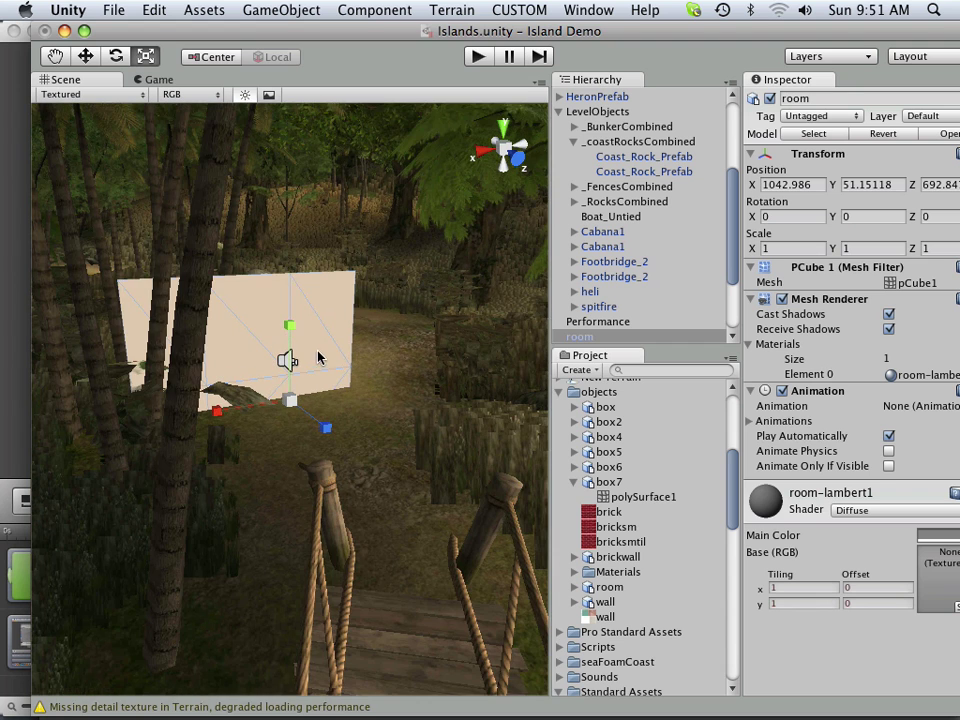
Move the room up and across the path to about X 1040.66, Y 56.59, Z 690.07.
left_click(86, 57)
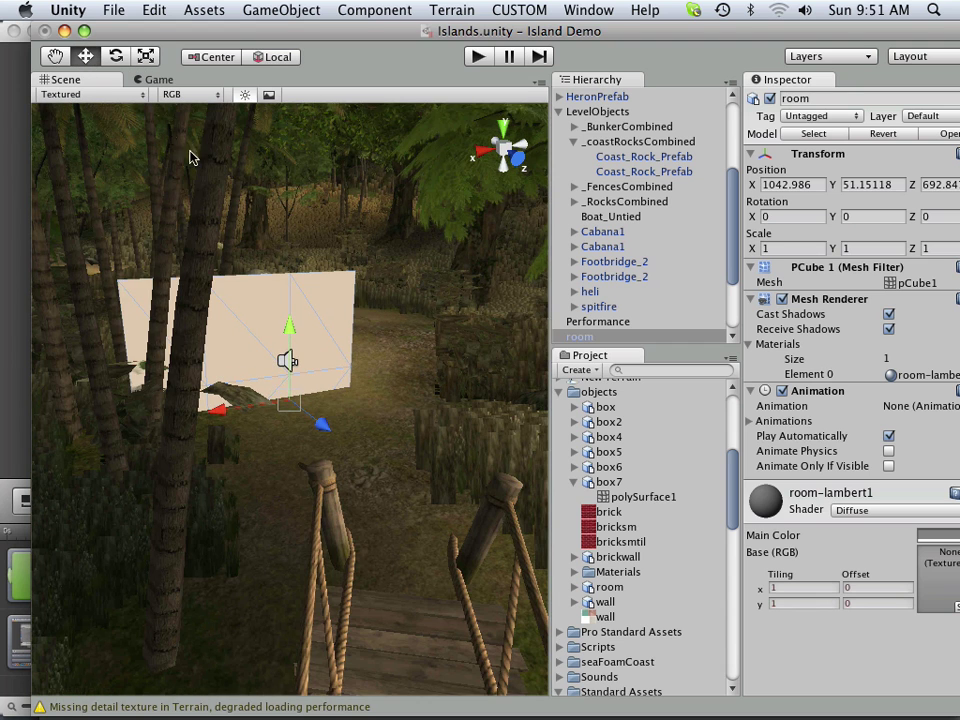
left_click_drag(286, 334, 343, 288)
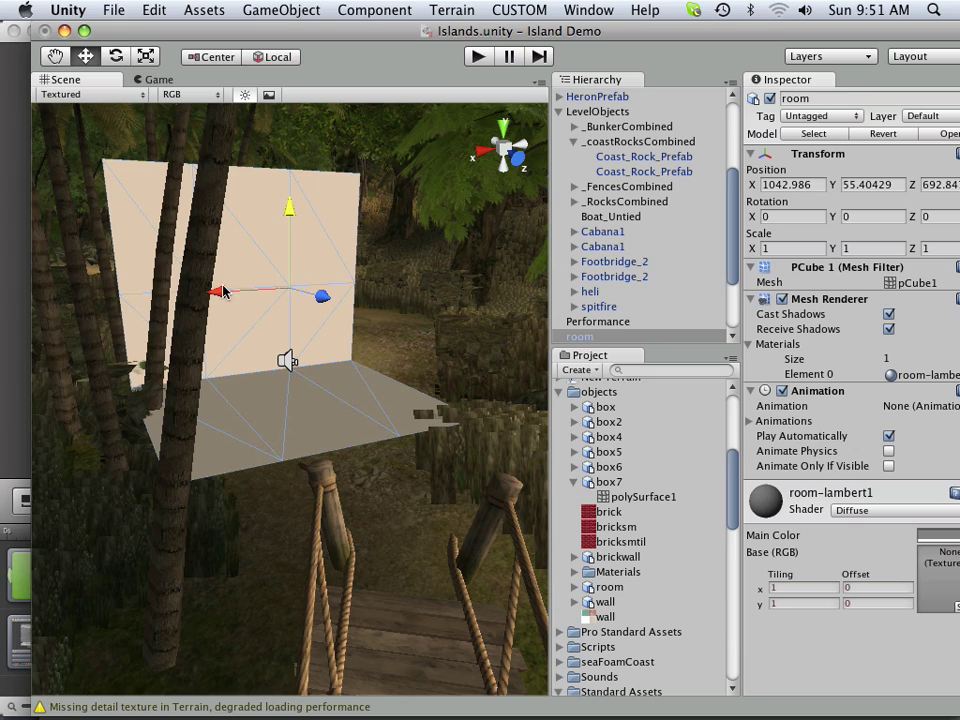
left_click_drag(223, 292, 285, 295)
left_click(350, 326)
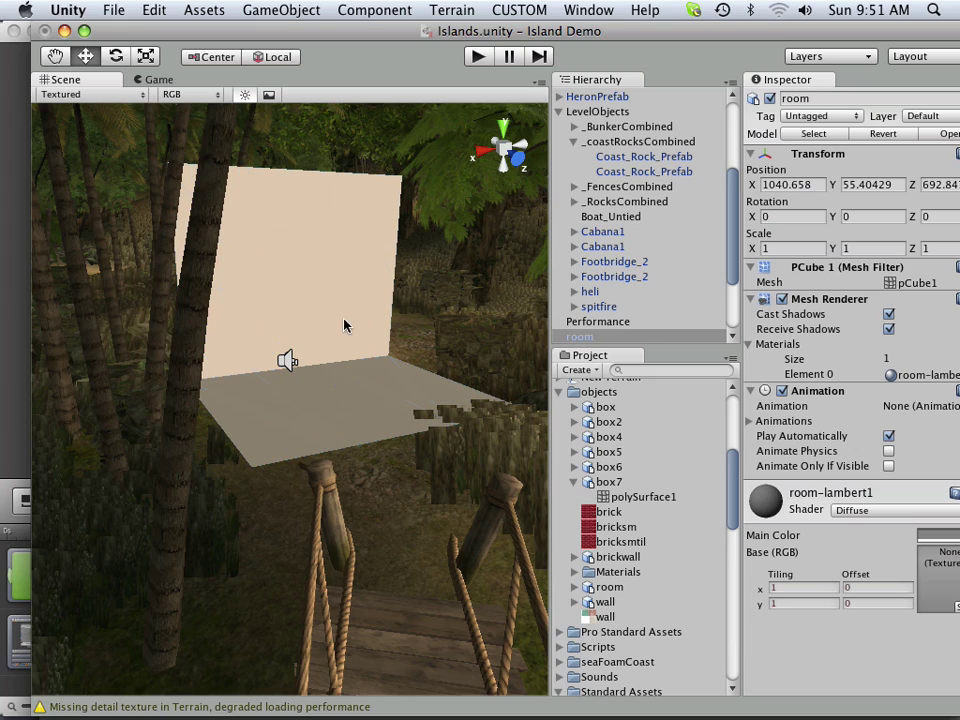
left_click_drag(383, 343, 336, 291, "alt")
left_click(371, 362)
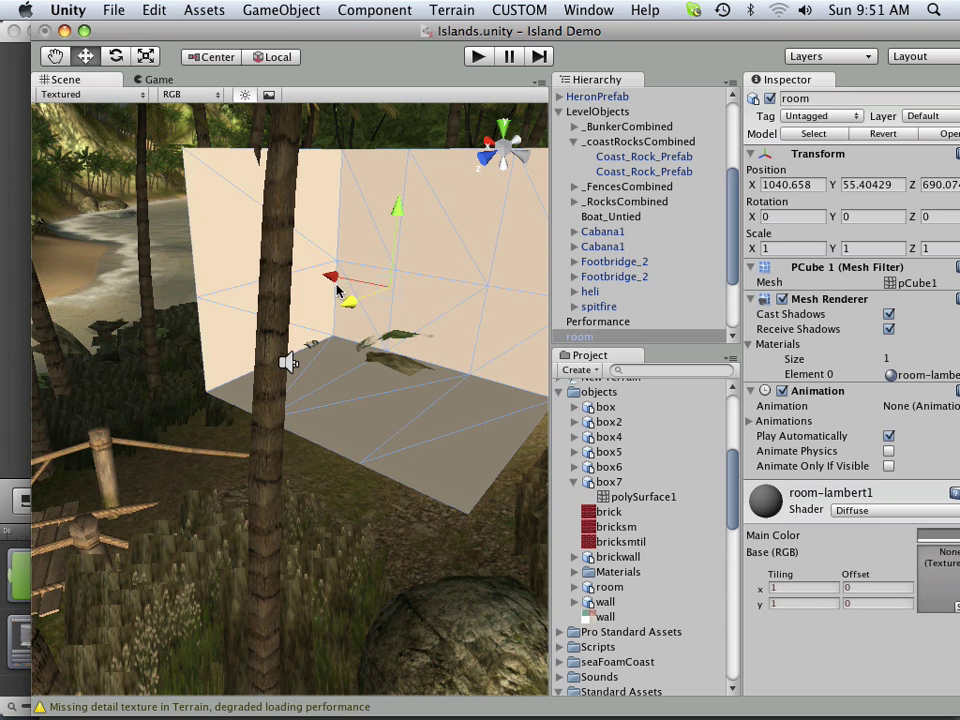
left_click_drag(393, 226, 383, 184)
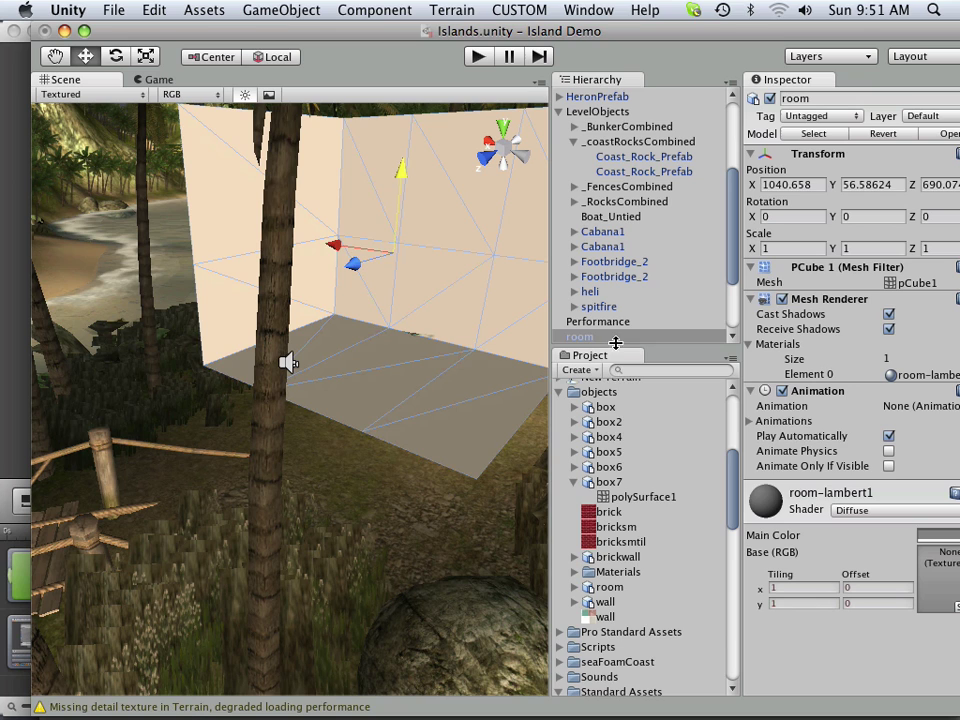
Delete the placed room object from the scene.
right_click(615, 340)
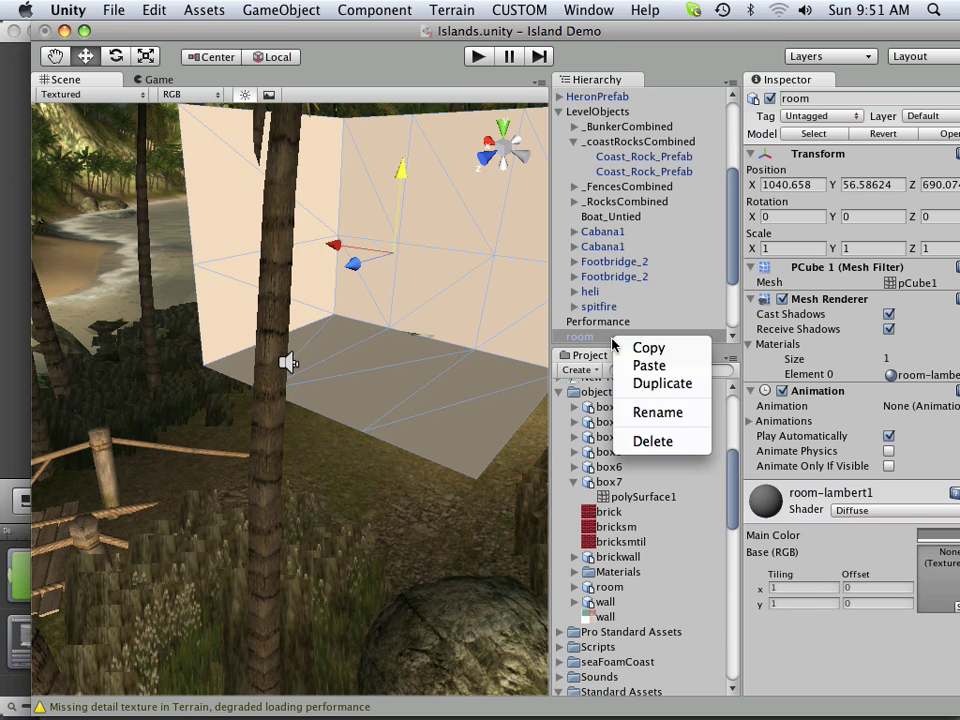
left_click(645, 442)
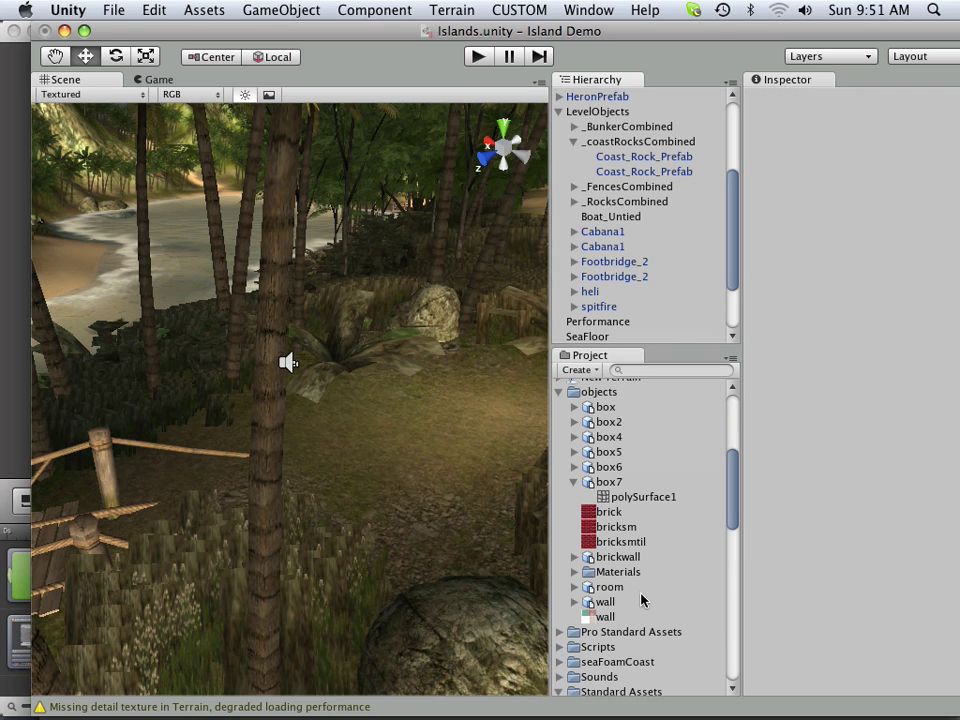
Enable Generate Colliders in the import settings of the room model in the project's objects folder.
left_click(612, 588)
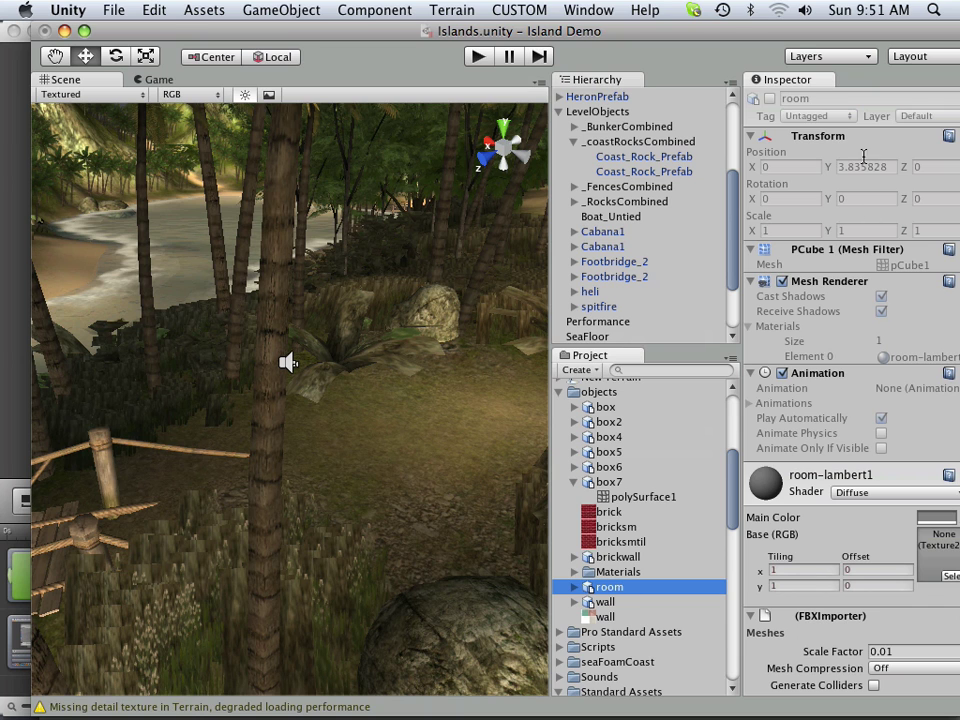
left_click_drag(740, 37, 713, 37)
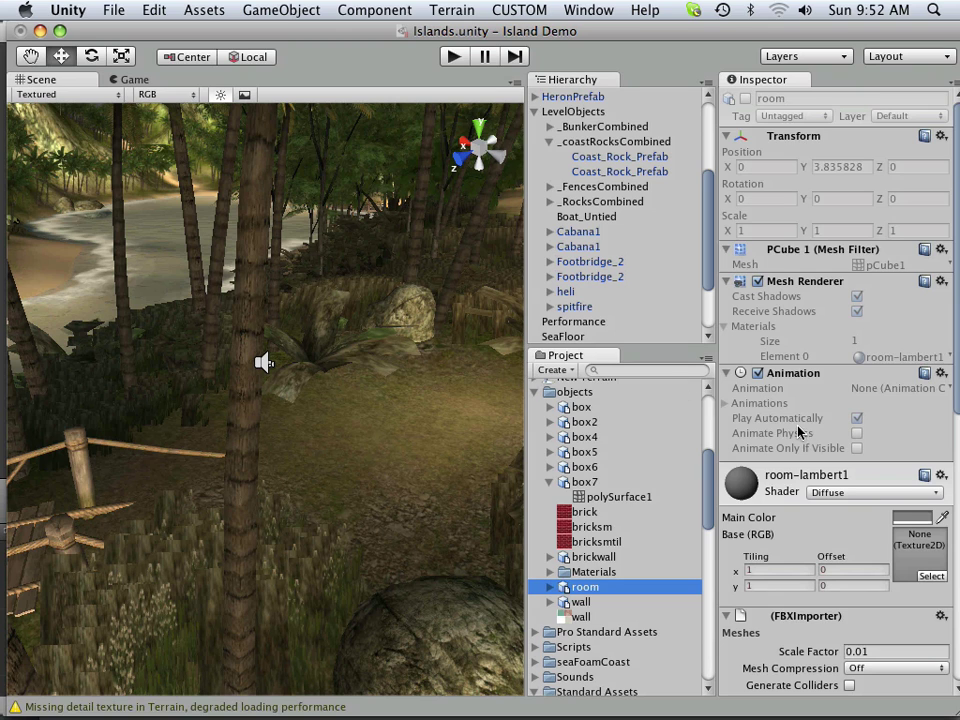
scroll(800, 315, "down", 5)
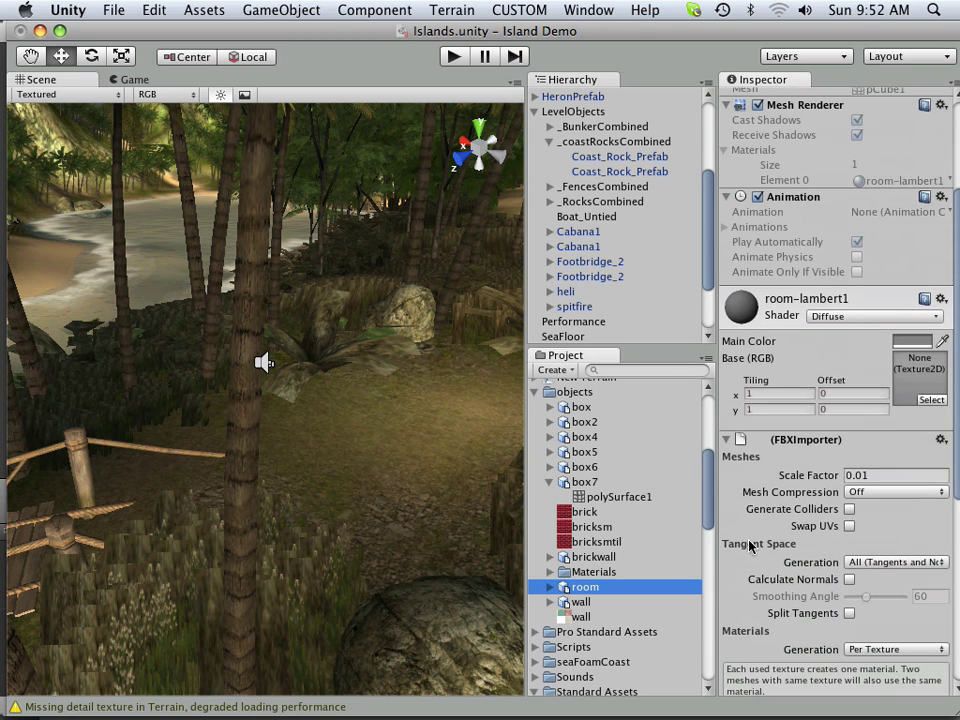
left_click(849, 510)
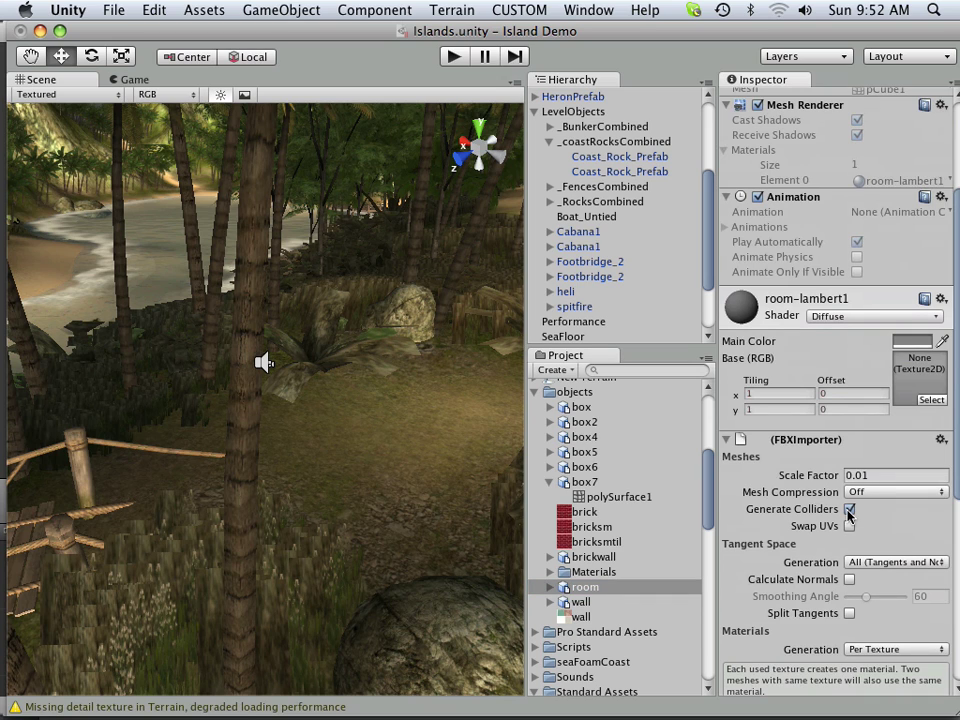
Place the room model in the scene again, applying its import settings, and move it to about X 1039.19, Y 55.49, Z 691.33.
left_click(607, 594)
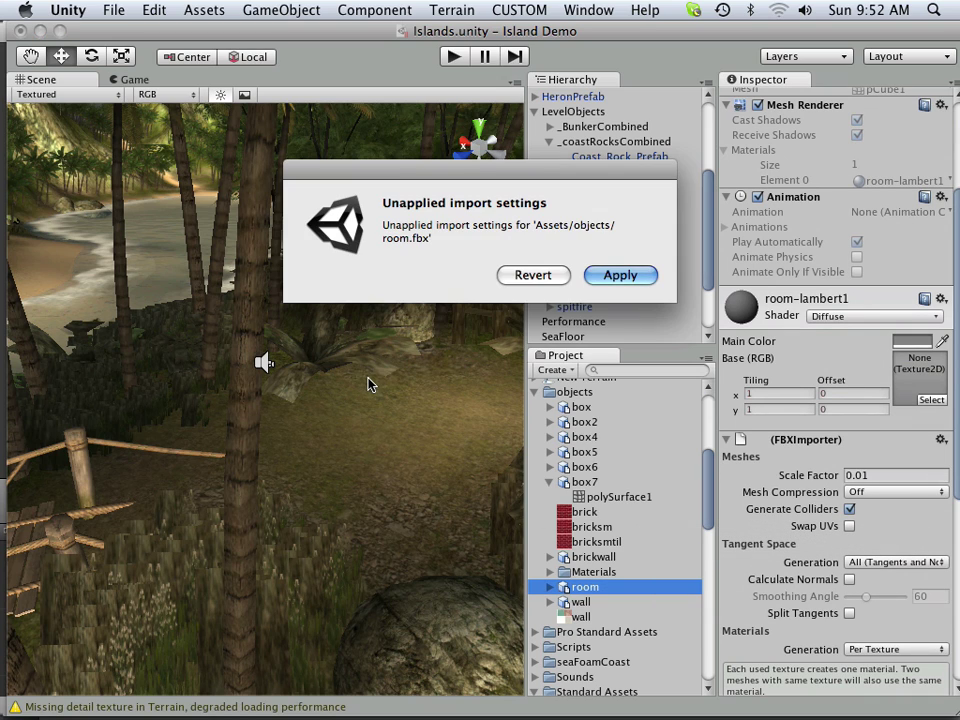
left_click(628, 279)
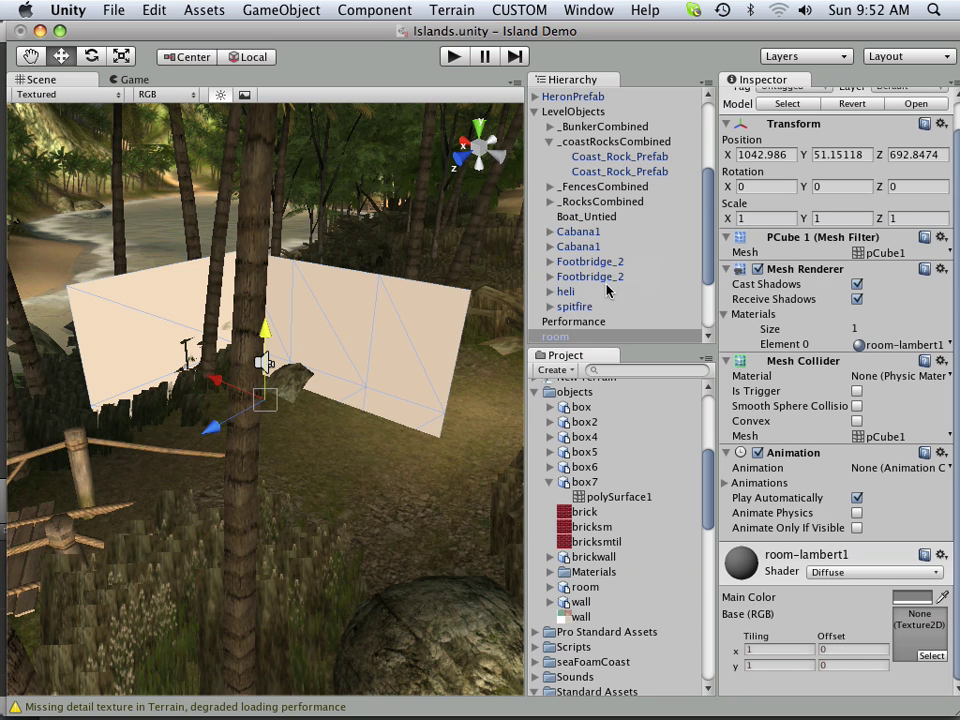
left_click_drag(259, 342, 340, 338)
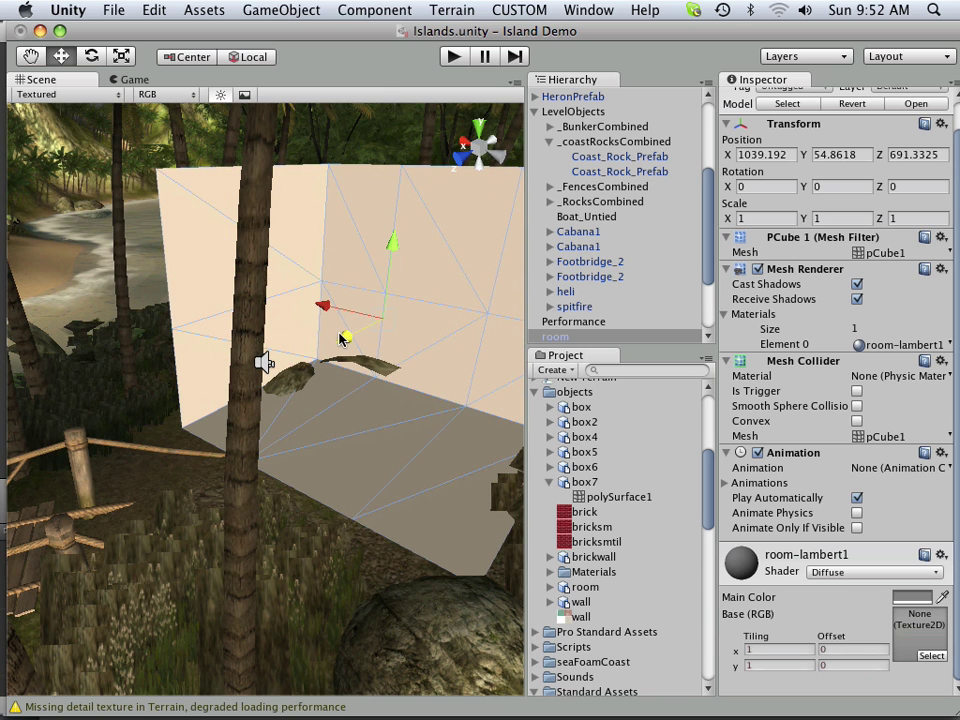
left_click_drag(396, 250, 387, 263)
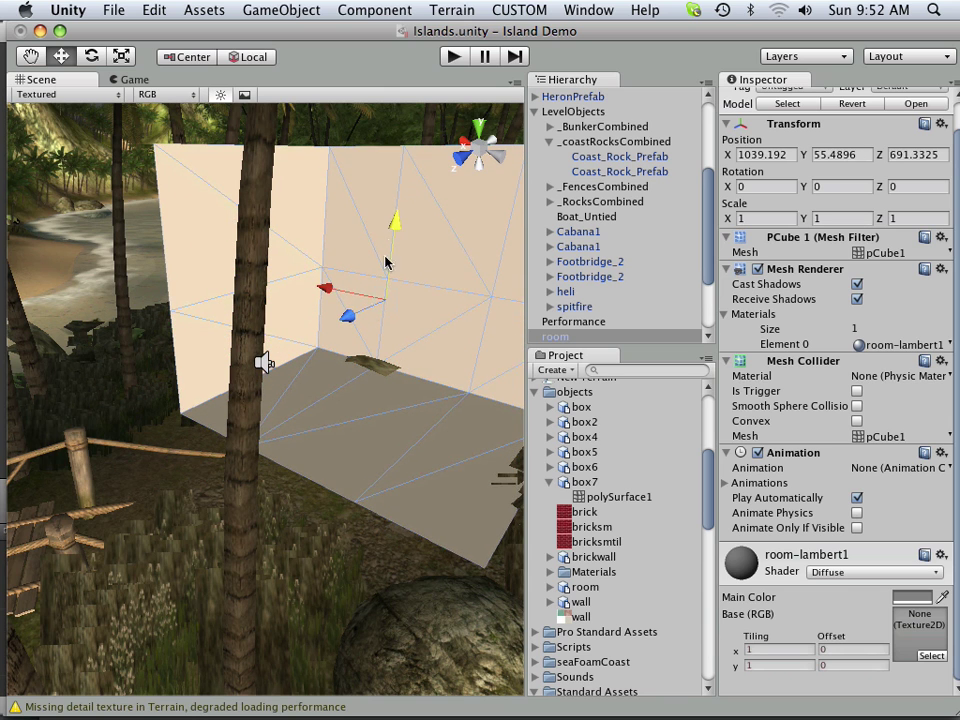
left_click(314, 484)
scroll(300, 490, "down", 5)
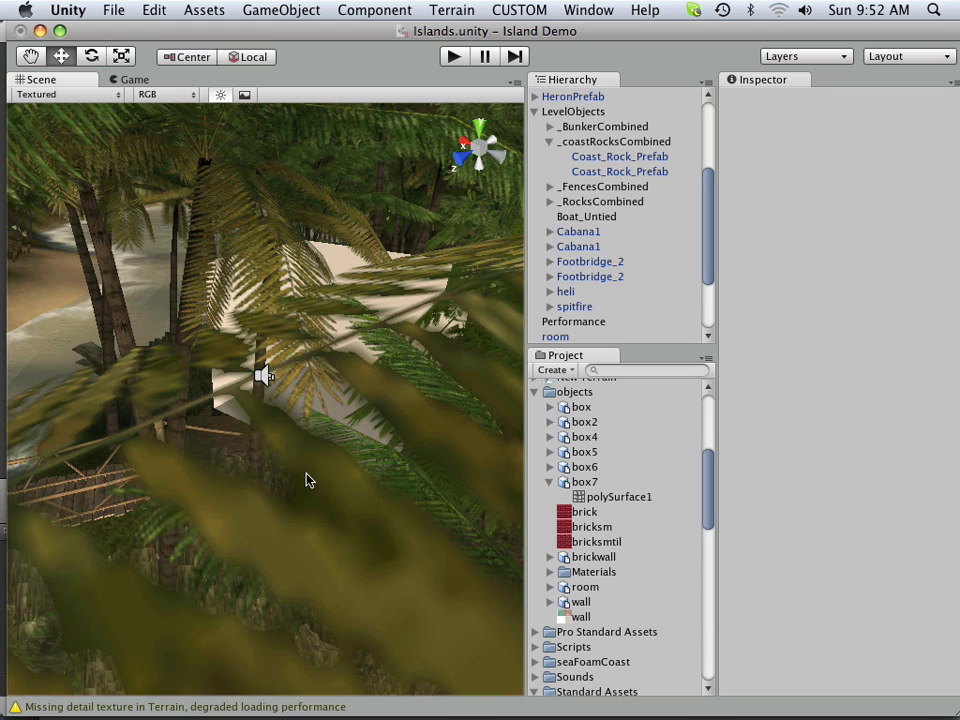
scroll(302, 456, "up", 5)
scroll(342, 488, "down", 3)
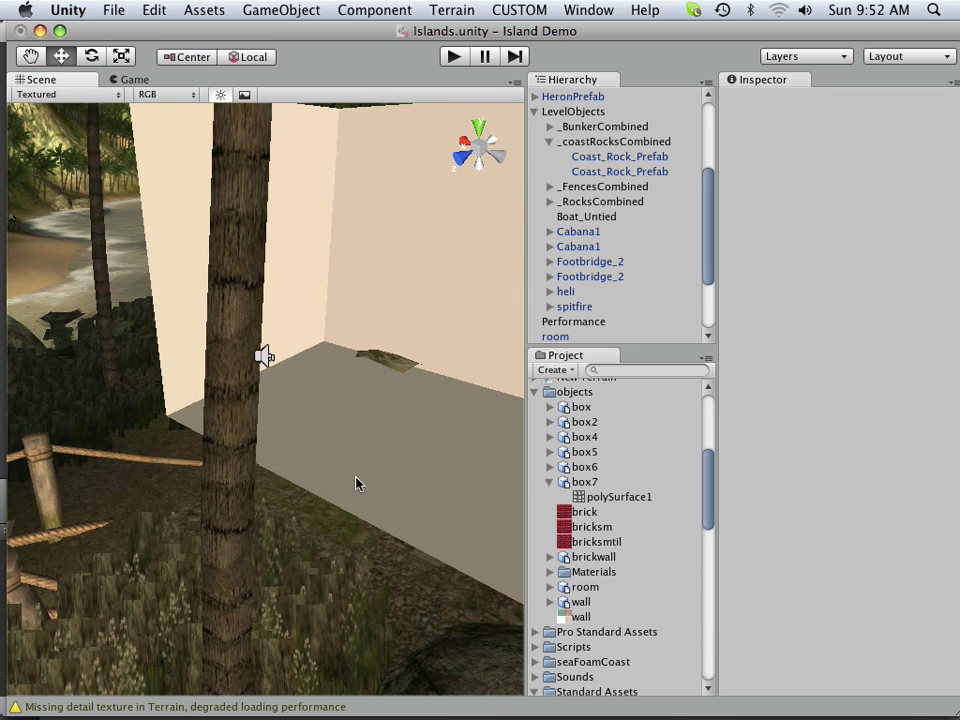
Assign the wall image as the Base (RGB) texture of the room's room-lambert1 material.
left_click(445, 477)
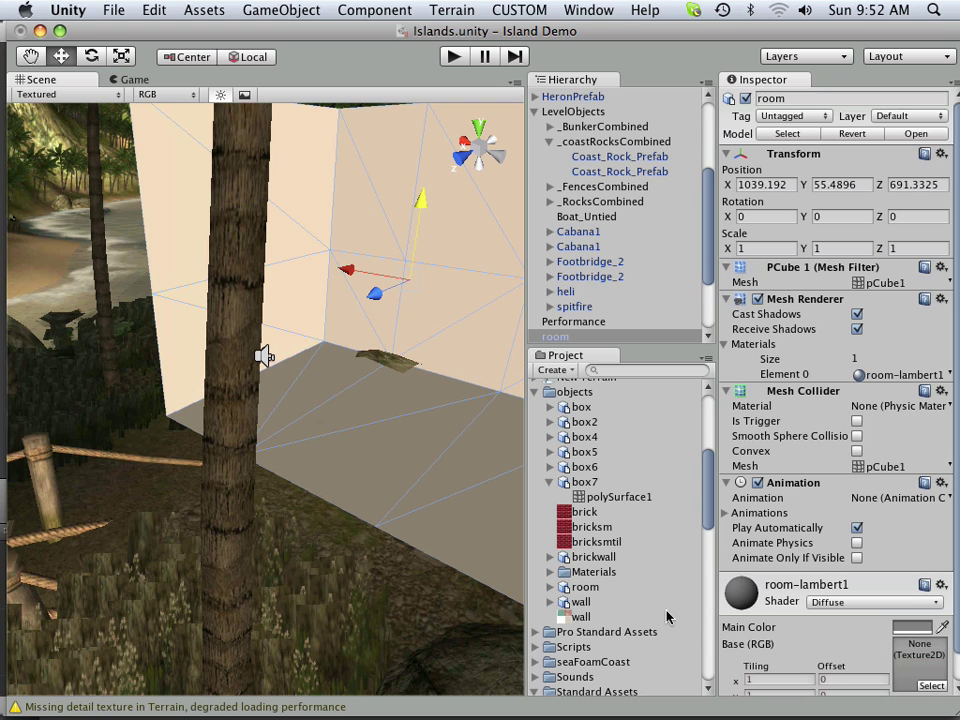
left_click_drag(582, 618, 916, 664)
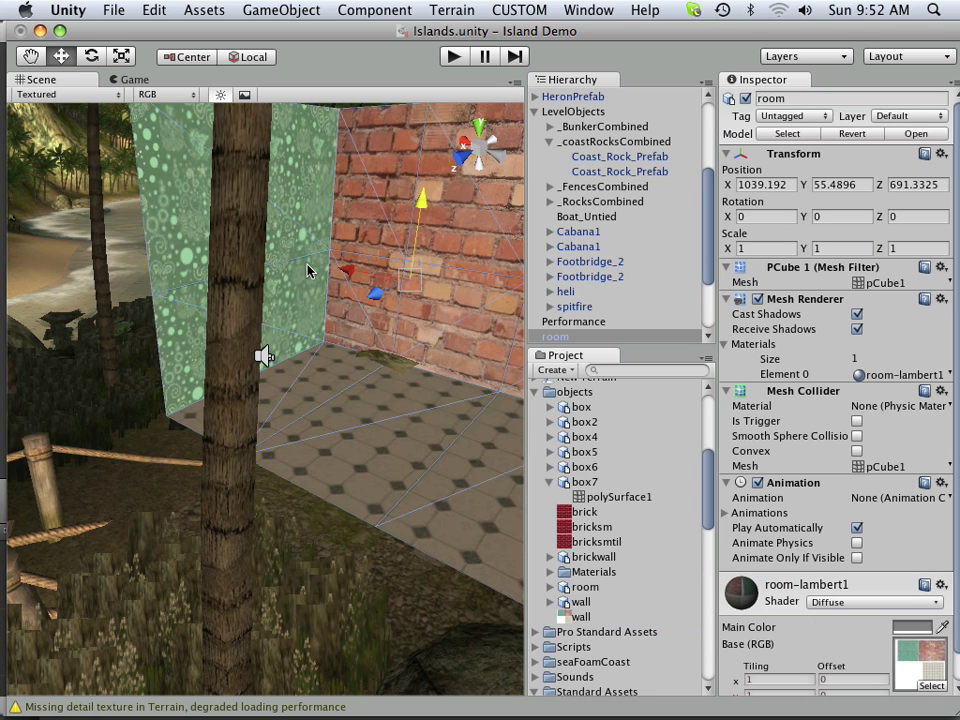
left_click_drag(326, 293, 427, 188, "alt")
Play-test the scene by walking over the room's floor and into its walls to check the collisions, and stop playback.
left_click(452, 58)
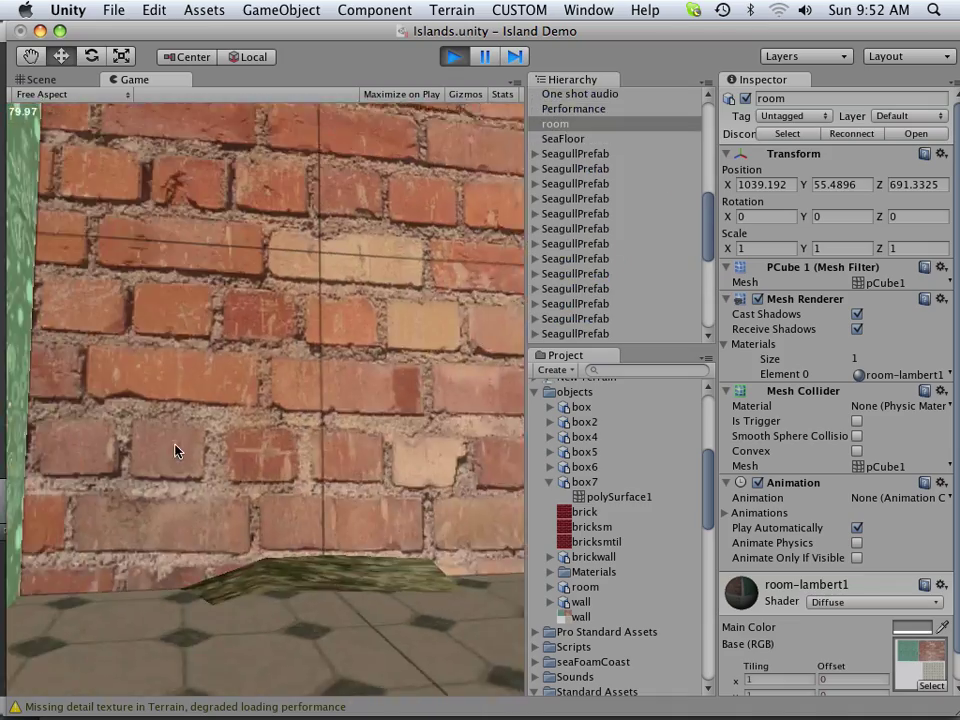
key("w")
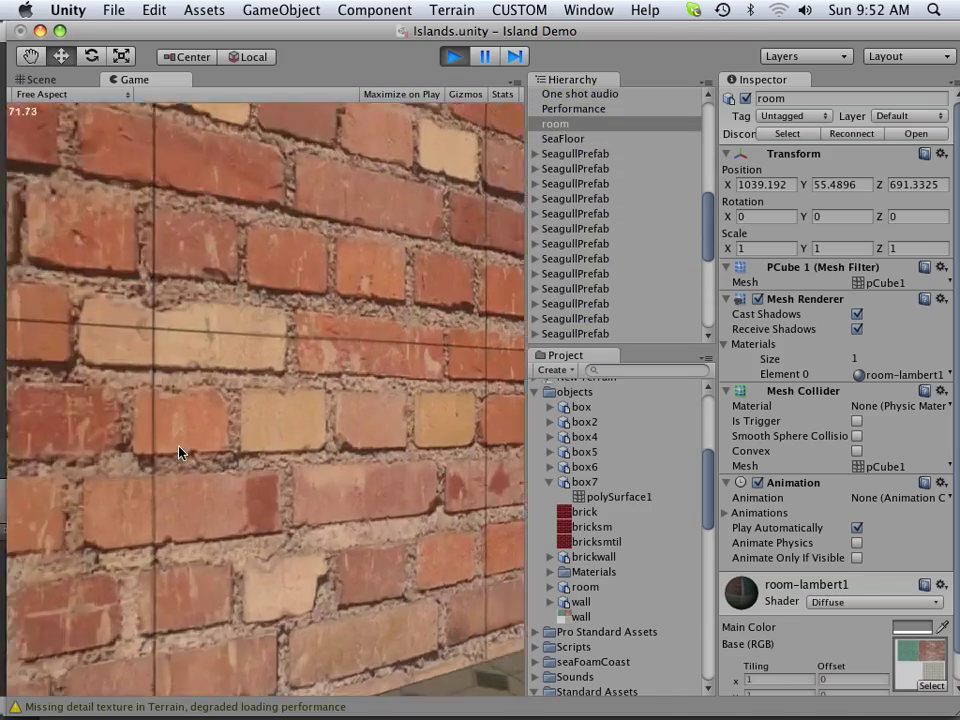
key("s")
key("s")
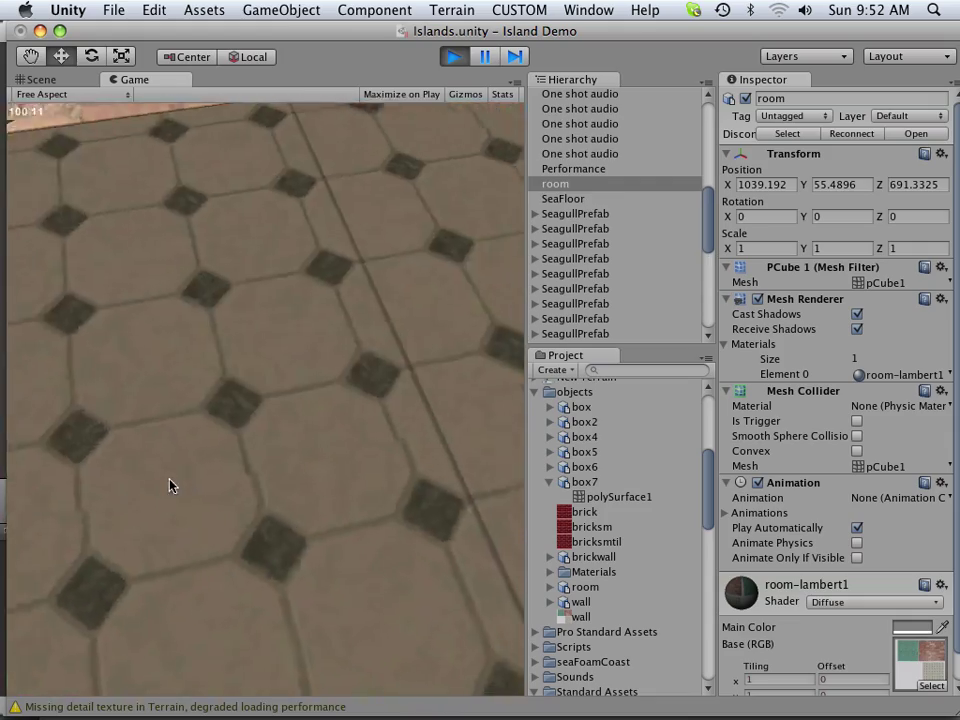
mouse_move(208, 506)
key("w")
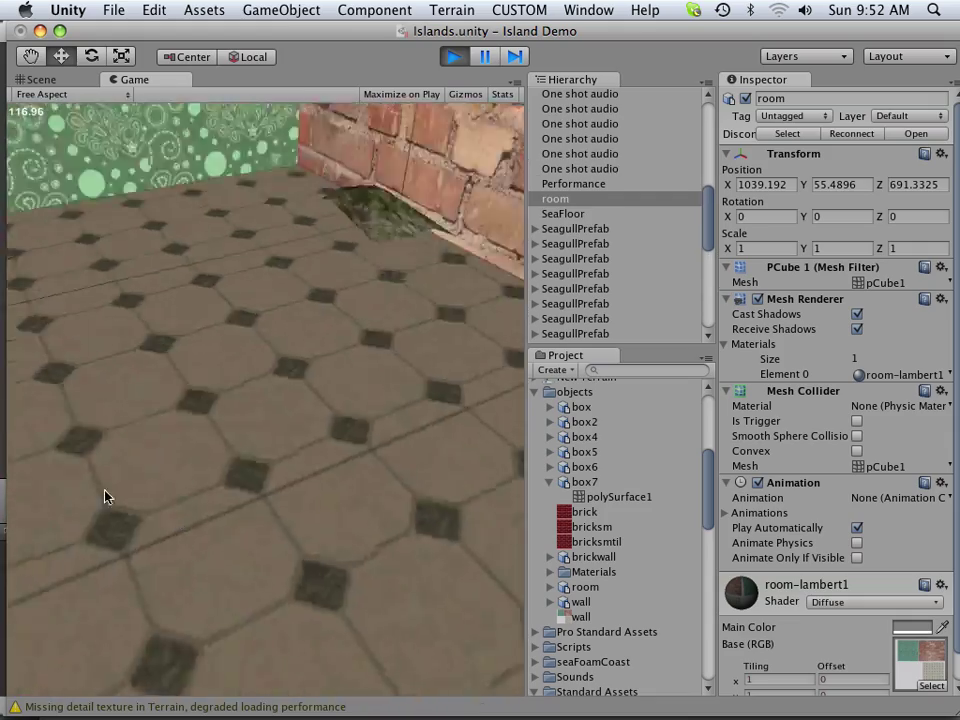
key("w")
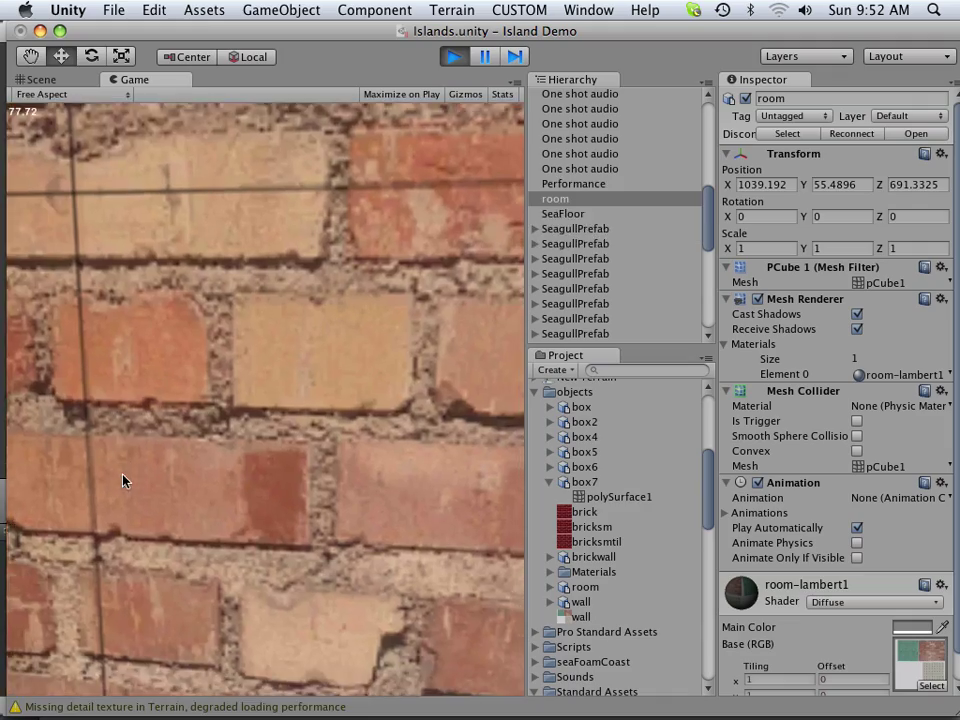
key("w")
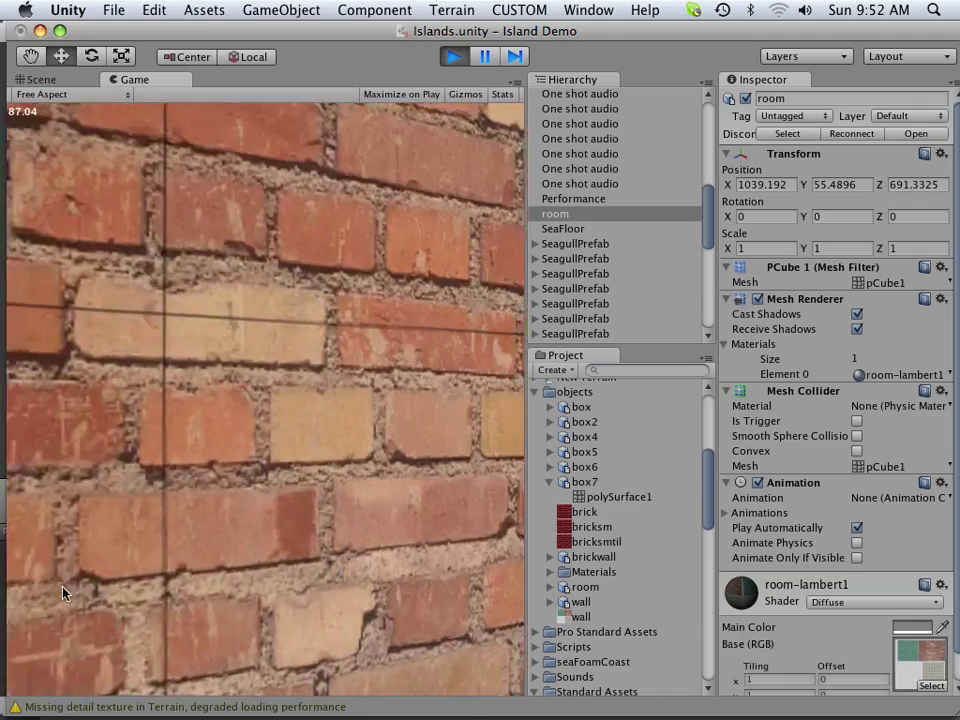
key("s")
key("s")
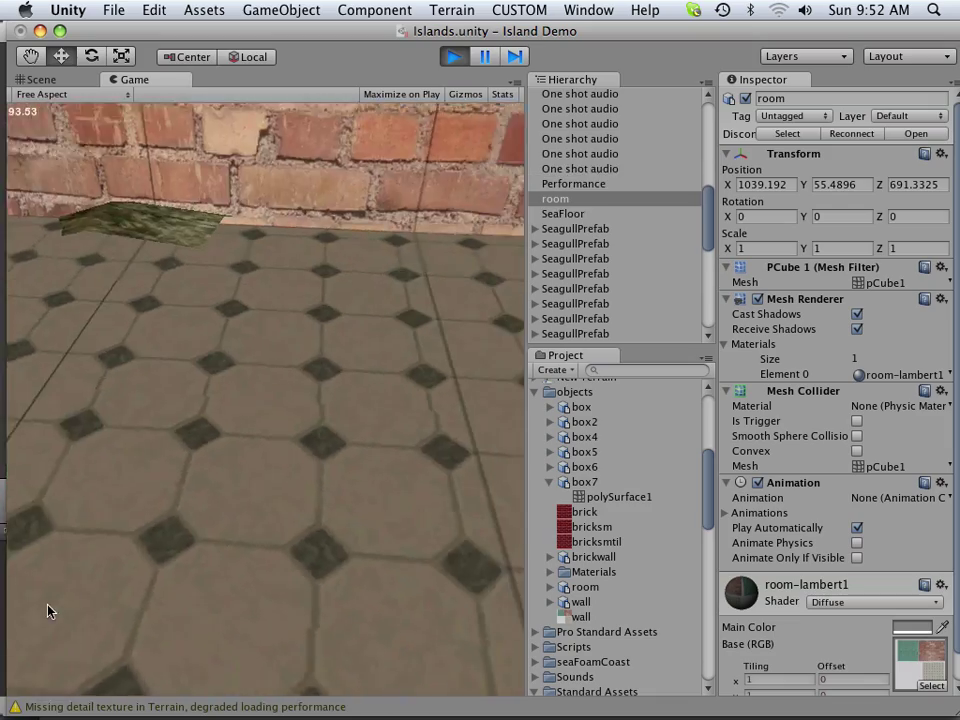
key("w")
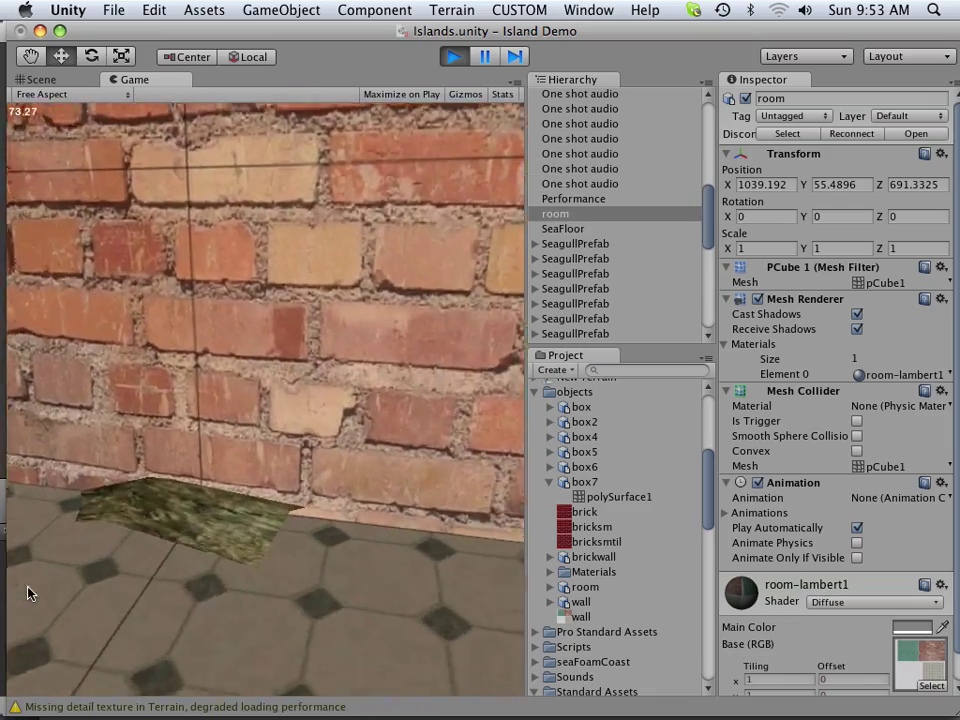
key("s")
key("w")
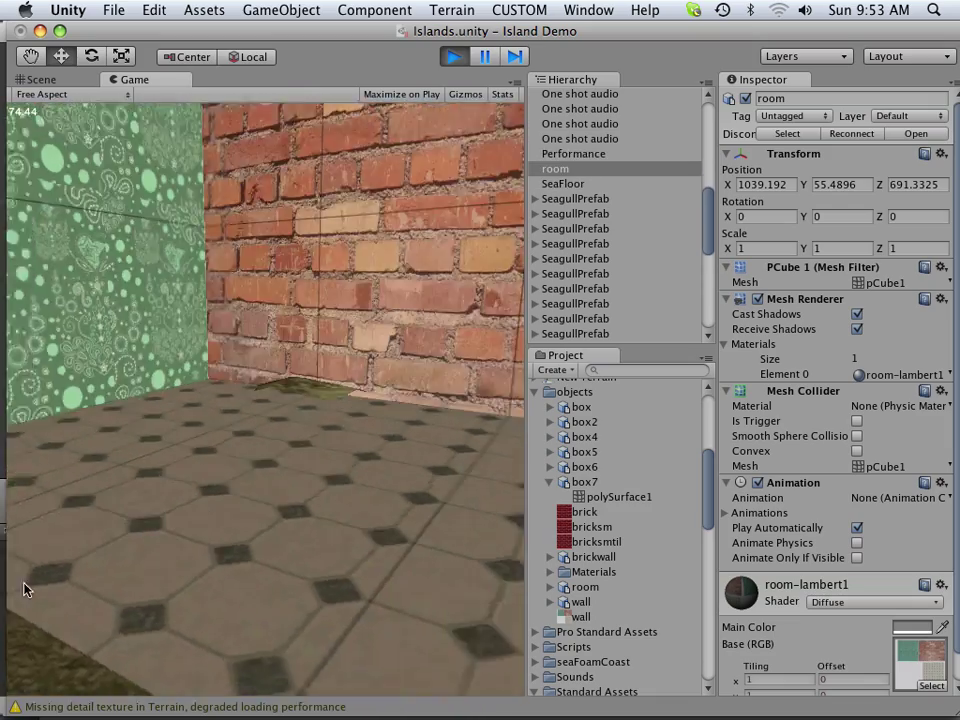
key("s")
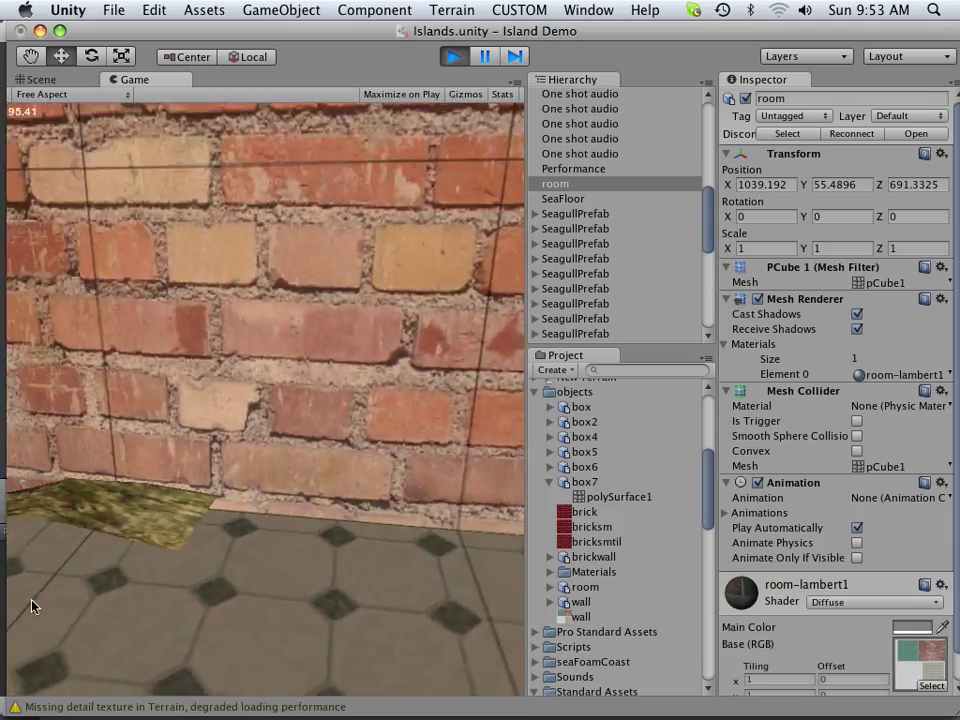
key("s")
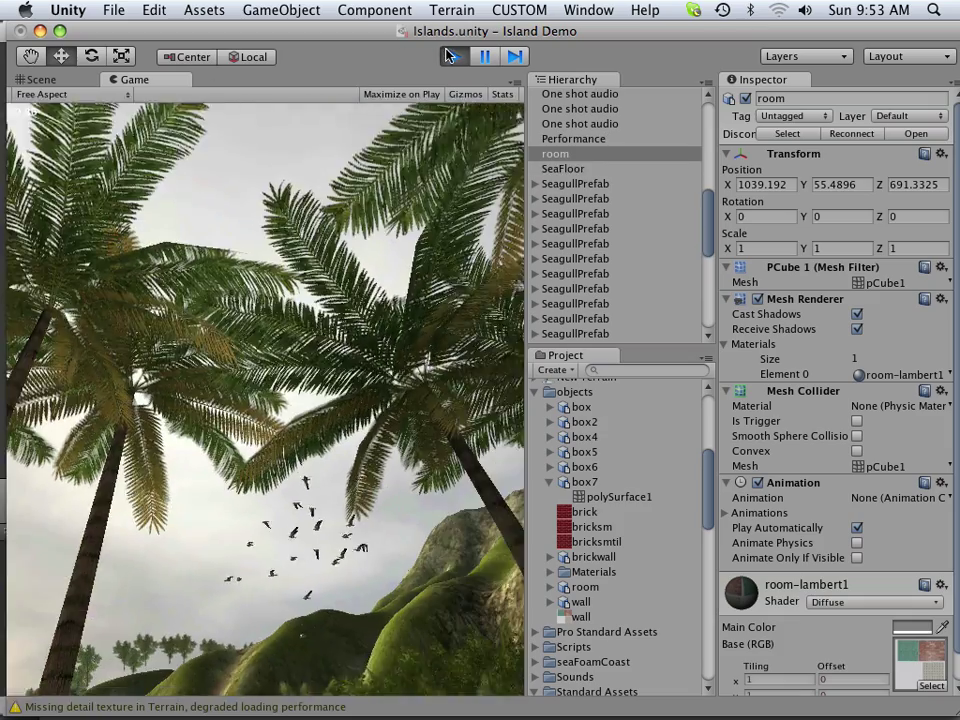
left_click(453, 58)
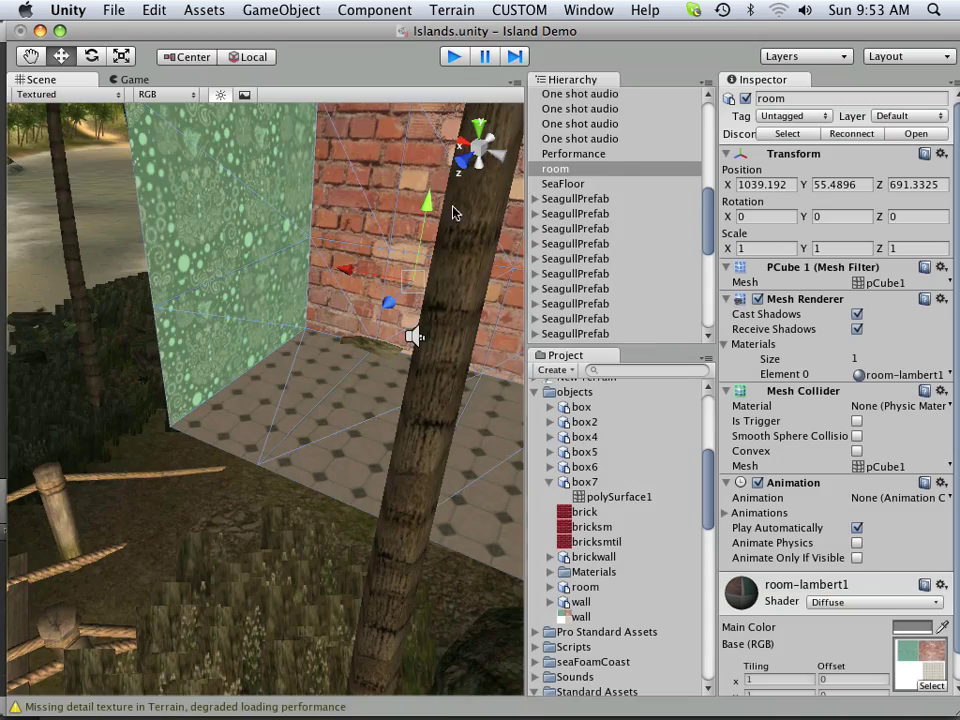
Switch to Photoshop and look through the layers of the wall.psd texture.
mouse_move(400, 716)
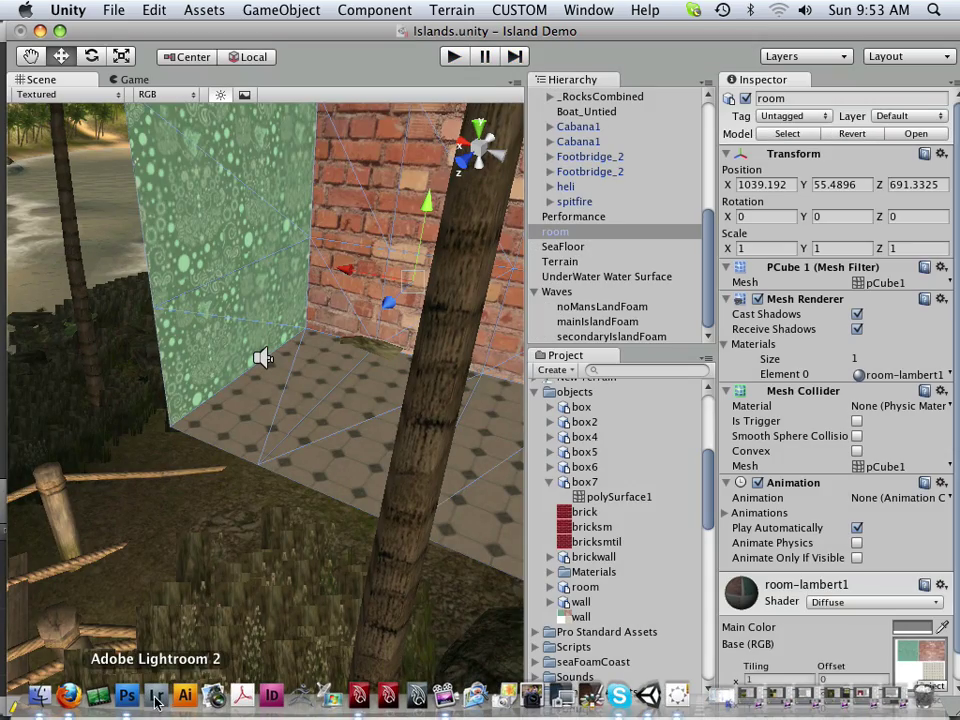
left_click(128, 697)
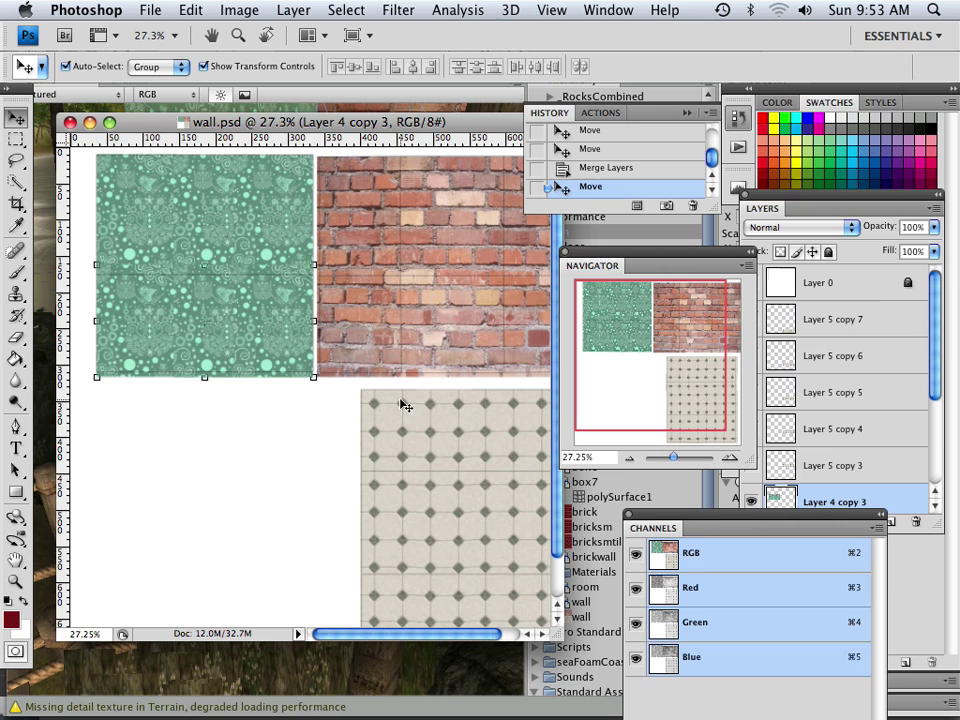
scroll(855, 363, "down", 3)
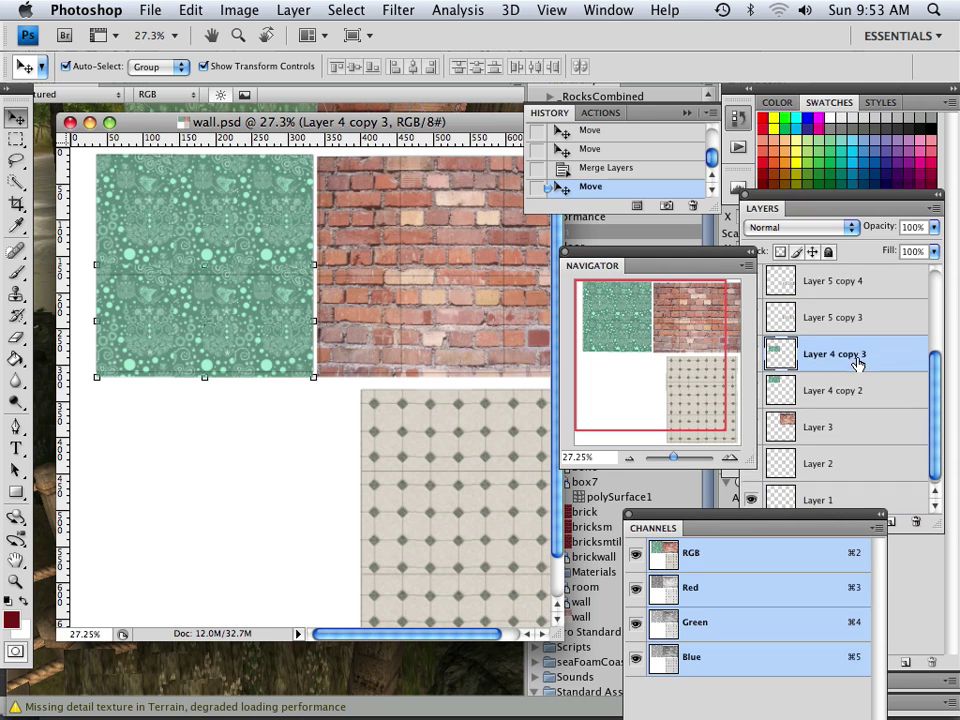
Try squashing the brick layer, Layer 3, to about 66% of its height and undo the change.
left_click(820, 432)
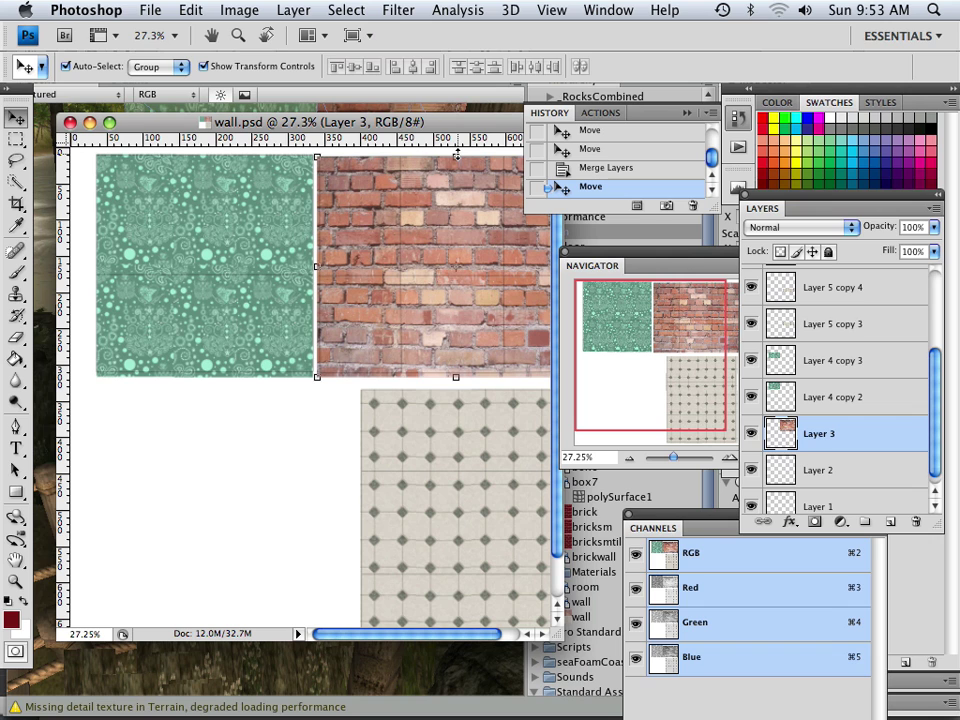
left_click_drag(456, 155, 453, 228)
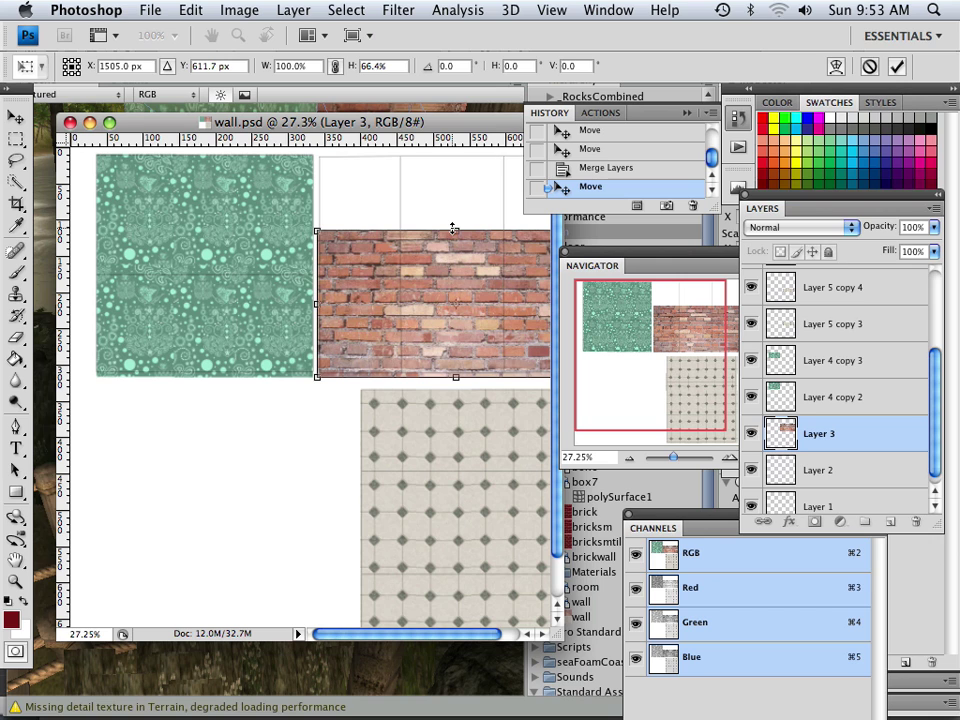
key("ctrl+z")
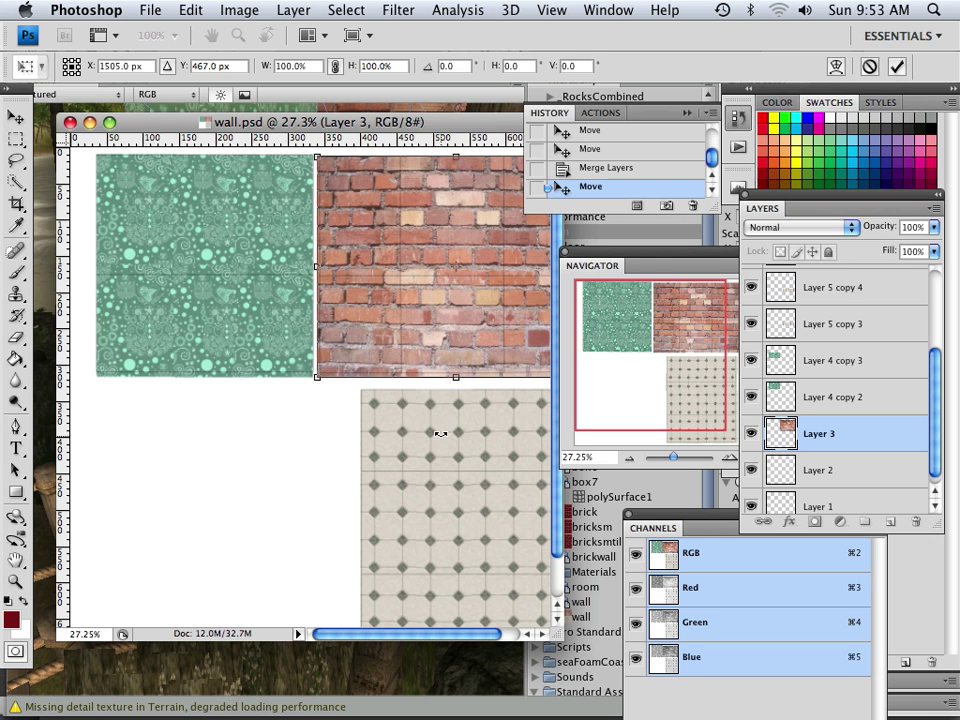
Switch to Maya and assign a new Lambert material to the room mesh pCube1.
left_click(425, 681)
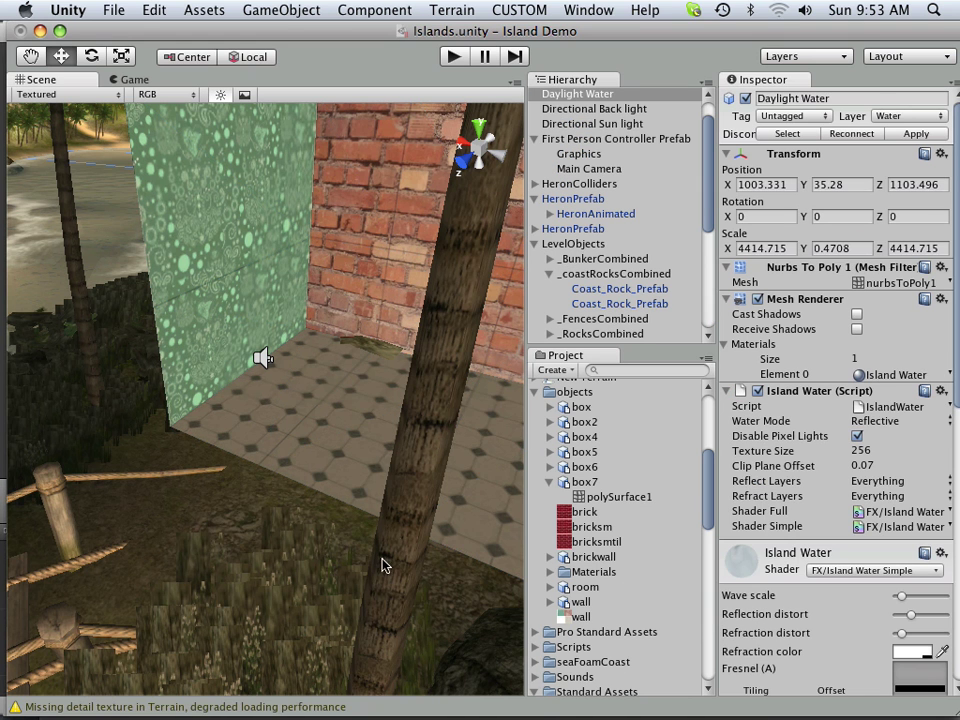
left_click(392, 700)
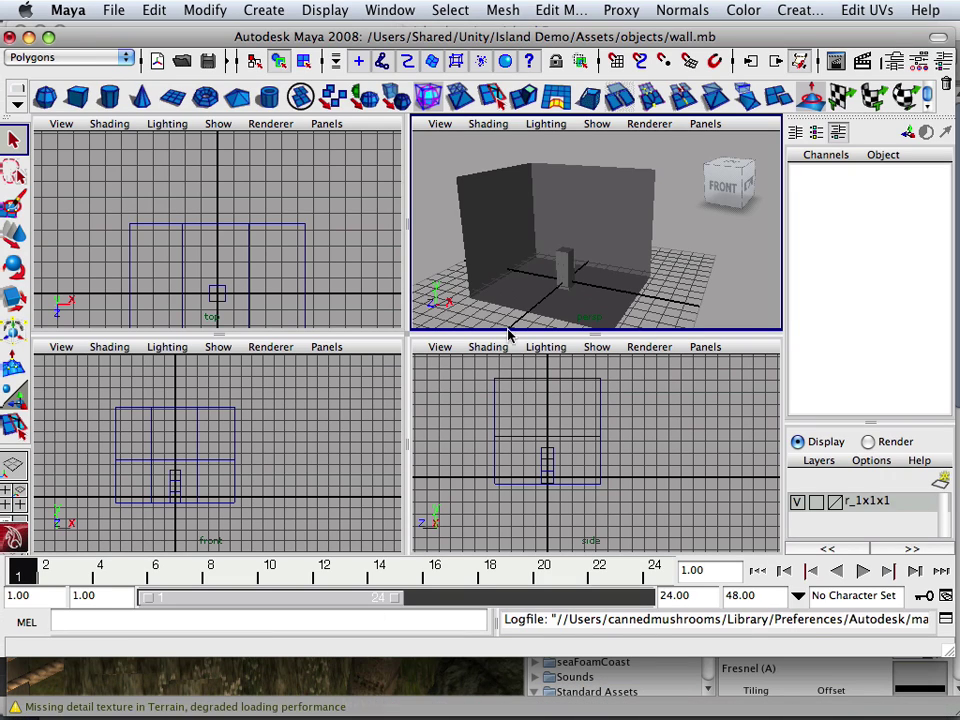
left_click(634, 238)
right_click(604, 222)
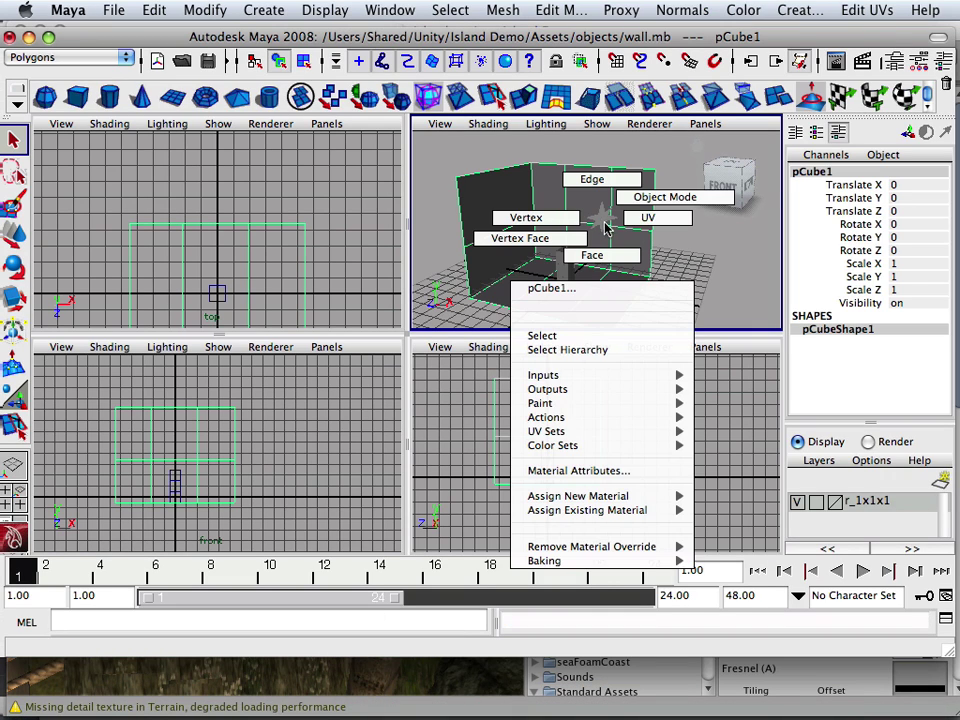
mouse_move(626, 496)
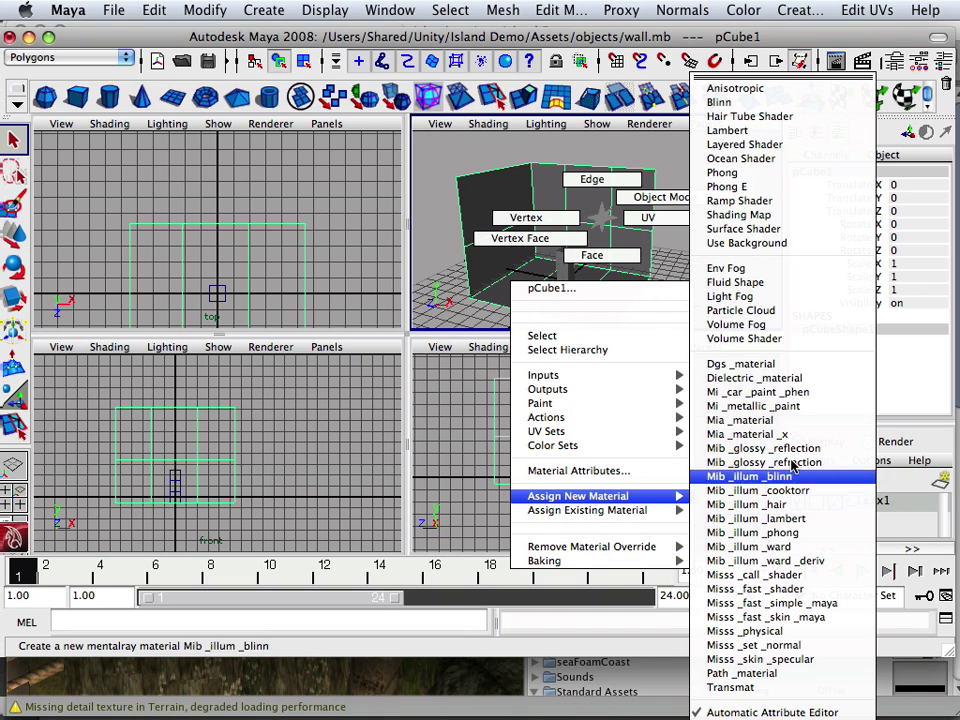
left_click(830, 131)
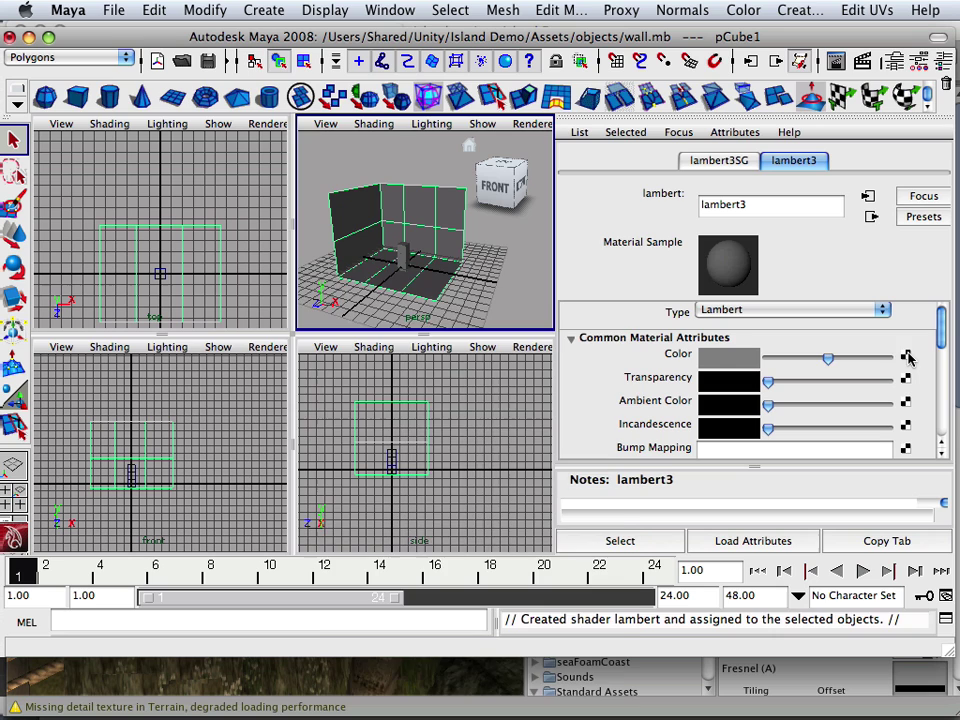
Connect a File texture to the new material's color and load wall.psd from the objects folder as its image.
left_click(906, 356)
left_click(522, 492)
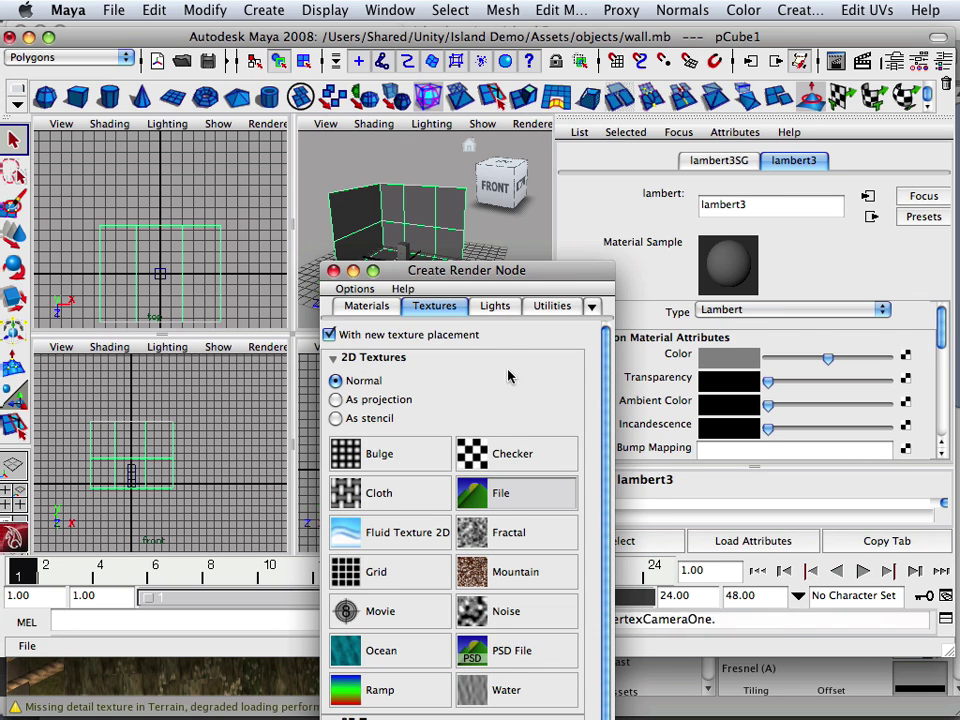
left_click(905, 418)
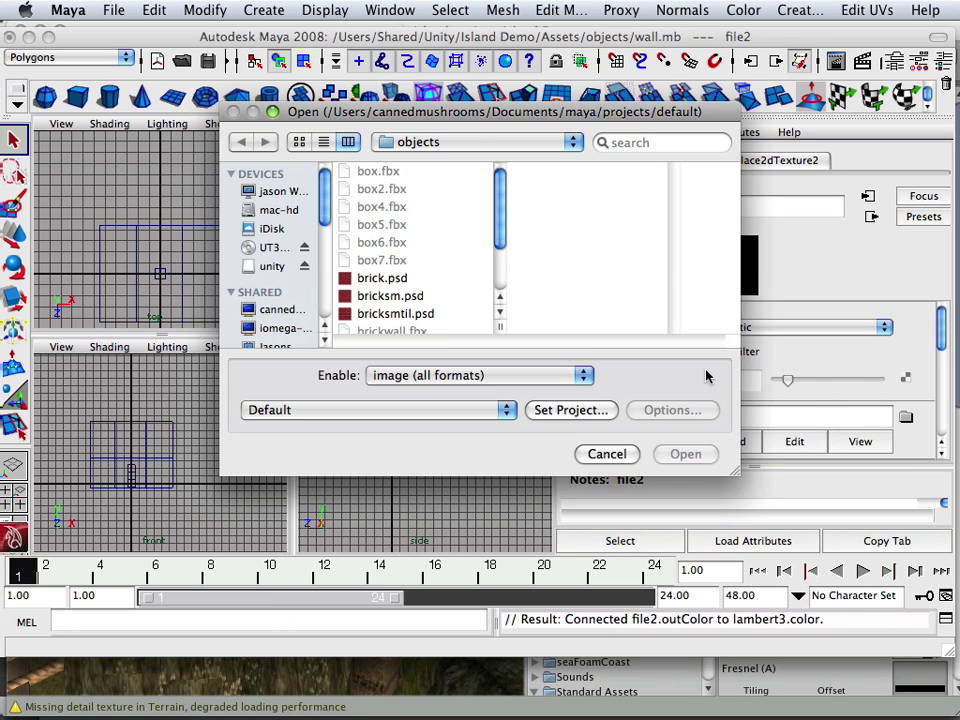
scroll(390, 248, "down", 4)
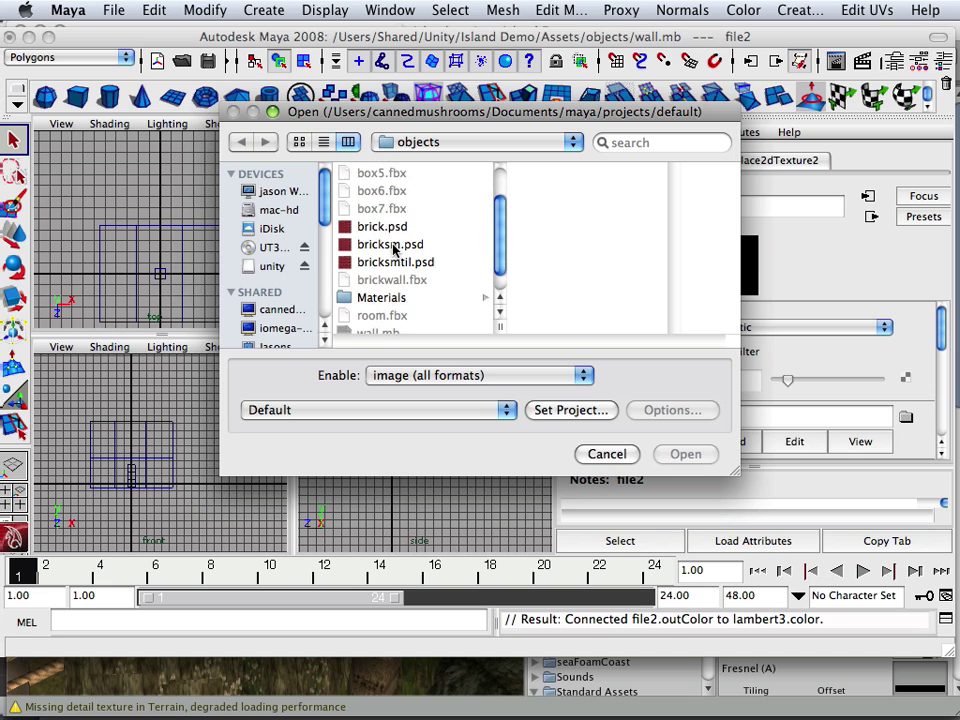
scroll(390, 255, "down", 1)
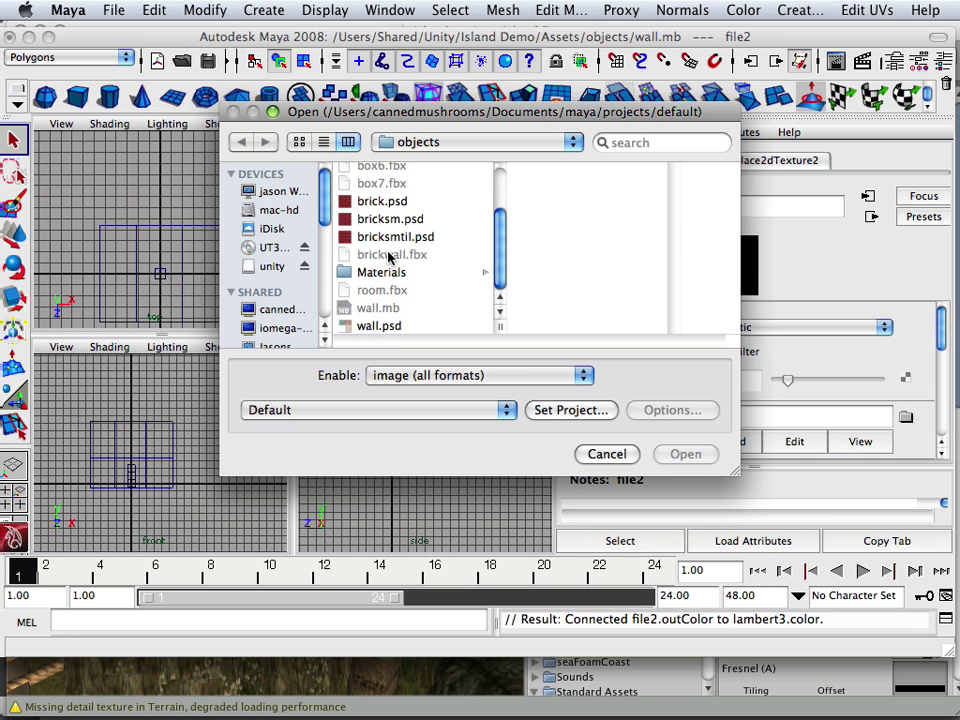
left_click(378, 325)
left_click(690, 454)
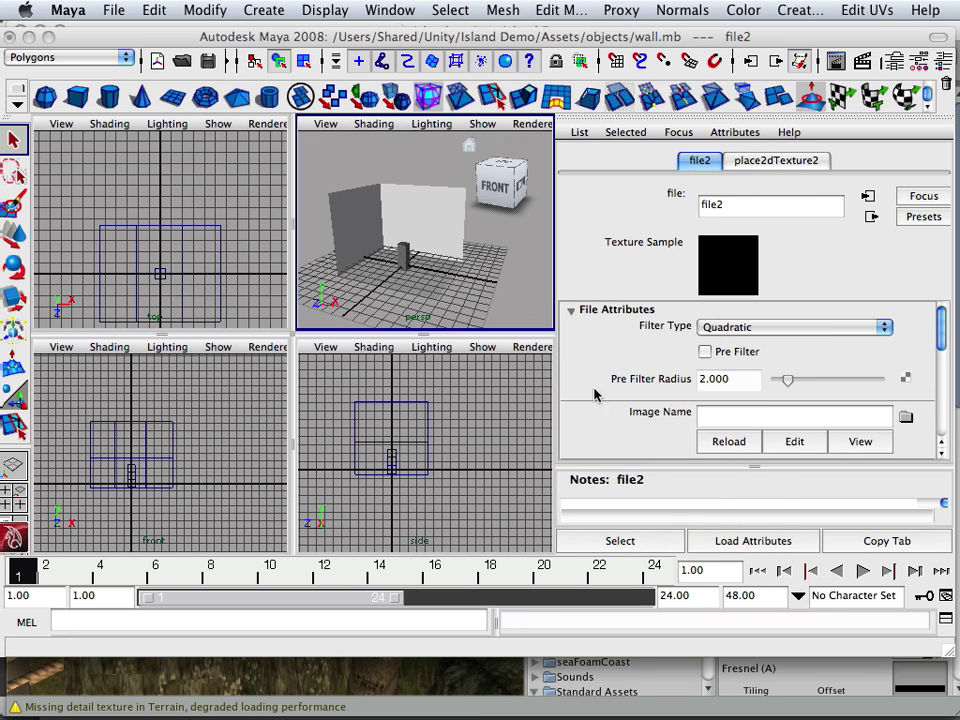
Enlarge the perspective view and examine how the wall texture sits on the room's walls and floor.
scroll(412, 232, "up", 4)
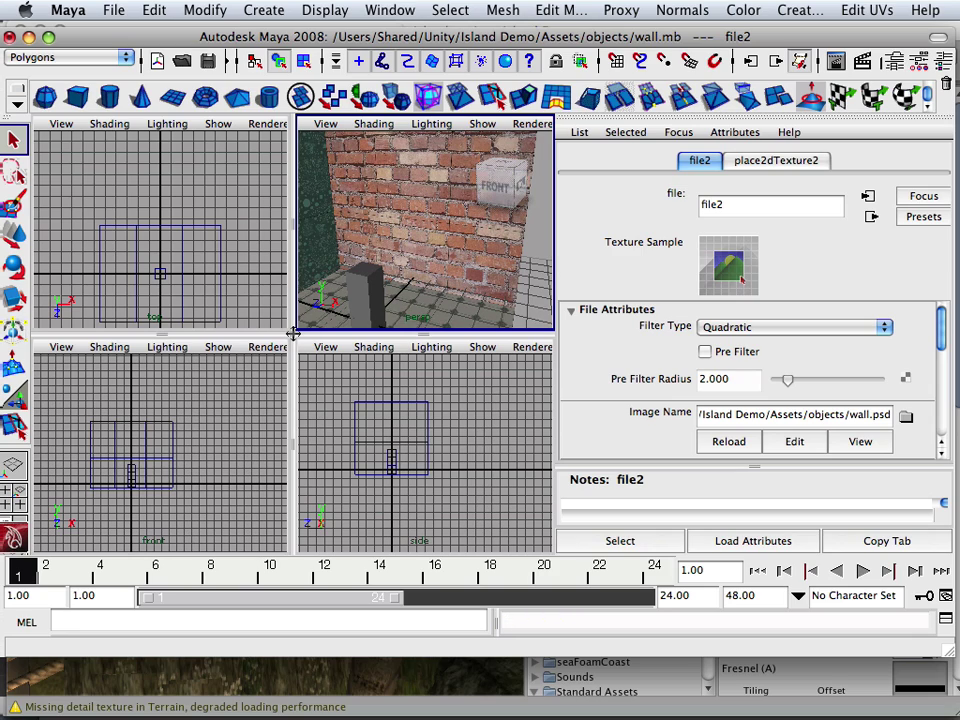
left_click_drag(293, 334, 49, 420)
right_click_drag(282, 308, 197, 301, "alt")
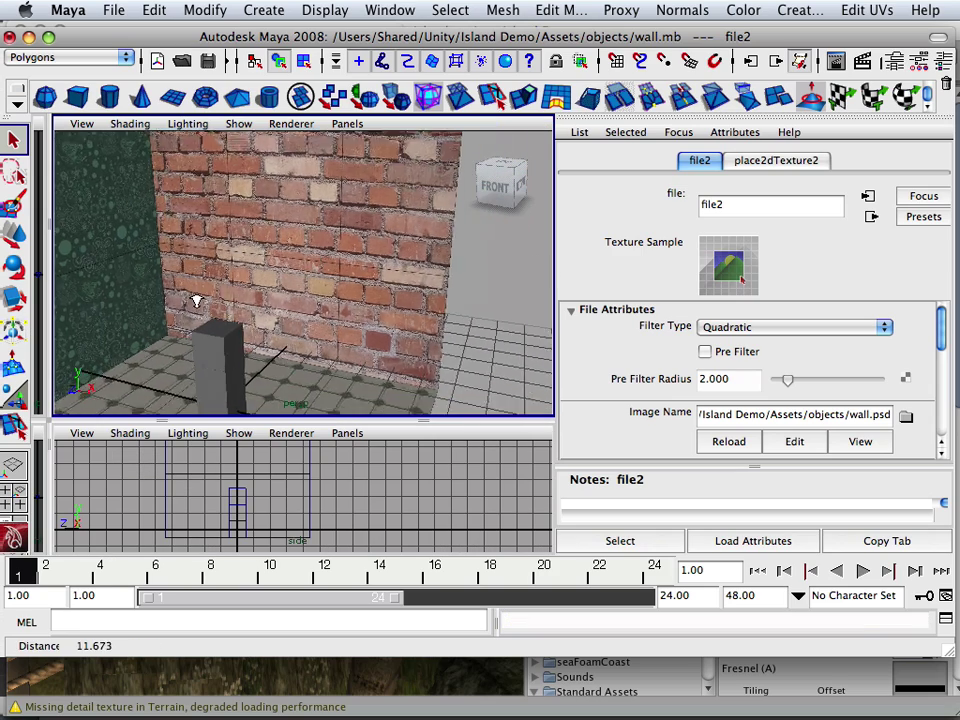
middle_click_drag(197, 301, 251, 343, "alt")
right_click_drag(251, 343, 150, 310, "alt")
middle_click_drag(256, 302, 262, 286, "alt")
right_click_drag(290, 286, 340, 284, "alt")
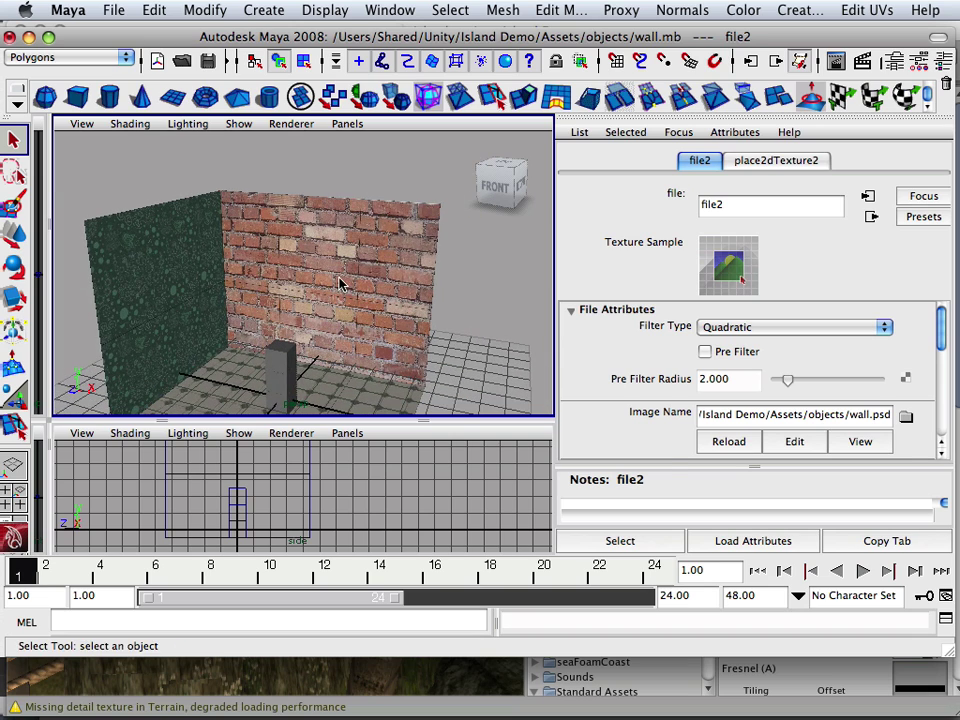
Open the room mesh in the UV Texture Editor and move the editor window aside so the room stays in view.
left_click(340, 284)
left_click(389, 10)
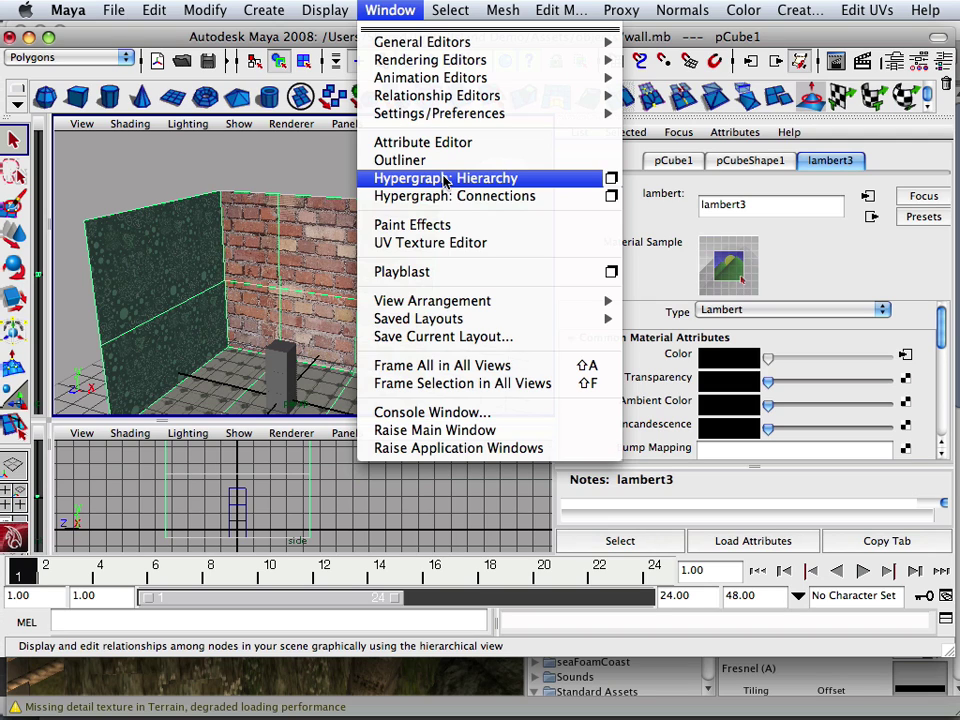
left_click(445, 243)
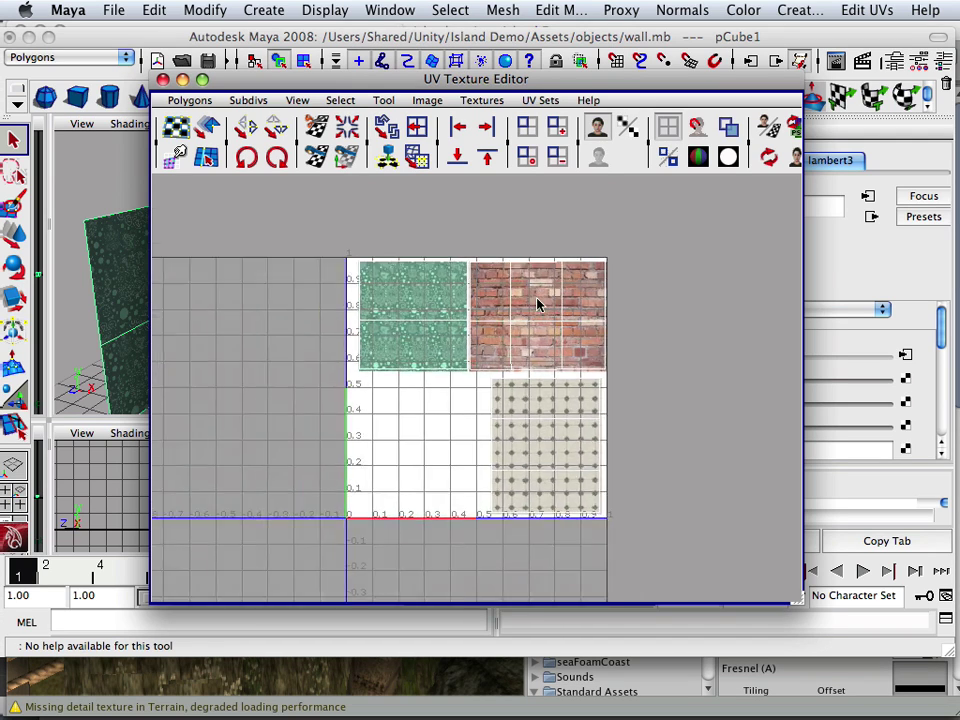
scroll(538, 303, "up", 4)
middle_click_drag(541, 299, 566, 344, "alt")
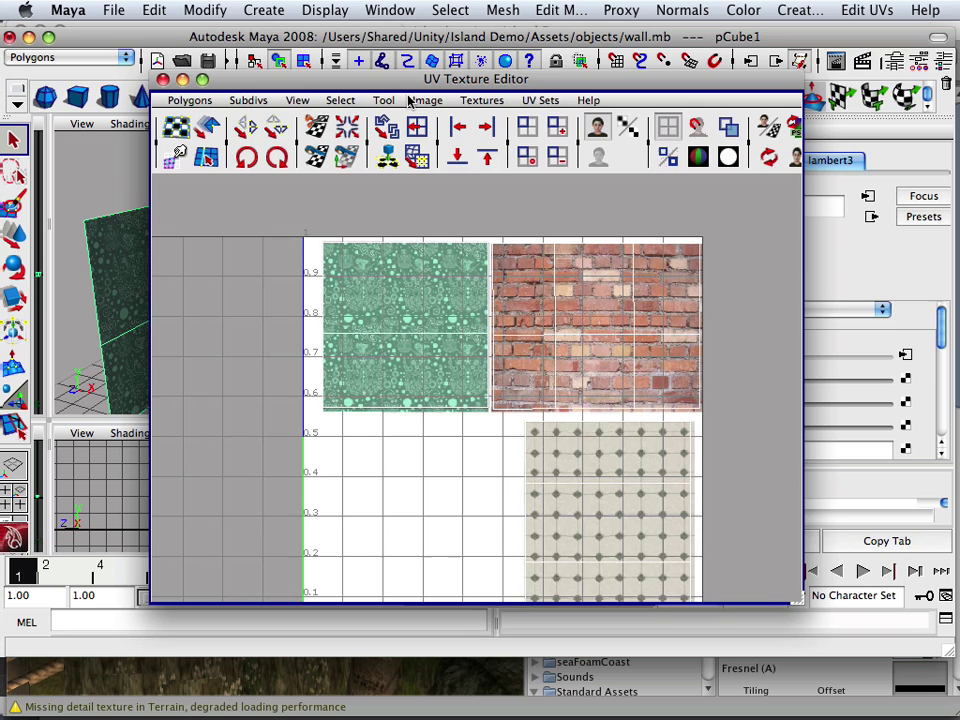
left_click_drag(408, 86, 600, 70)
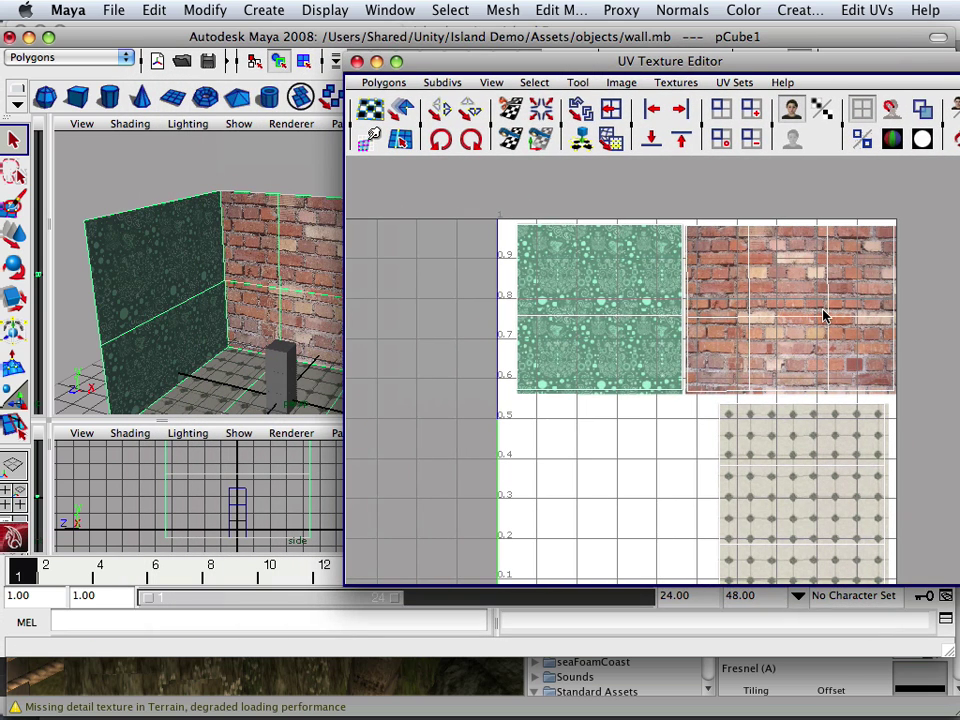
Try scaling the brick wall's UVs to about 68% width and 65% height, and undo both changes.
right_click_drag(823, 318, 862, 313)
left_click_drag(703, 408, 690, 400)
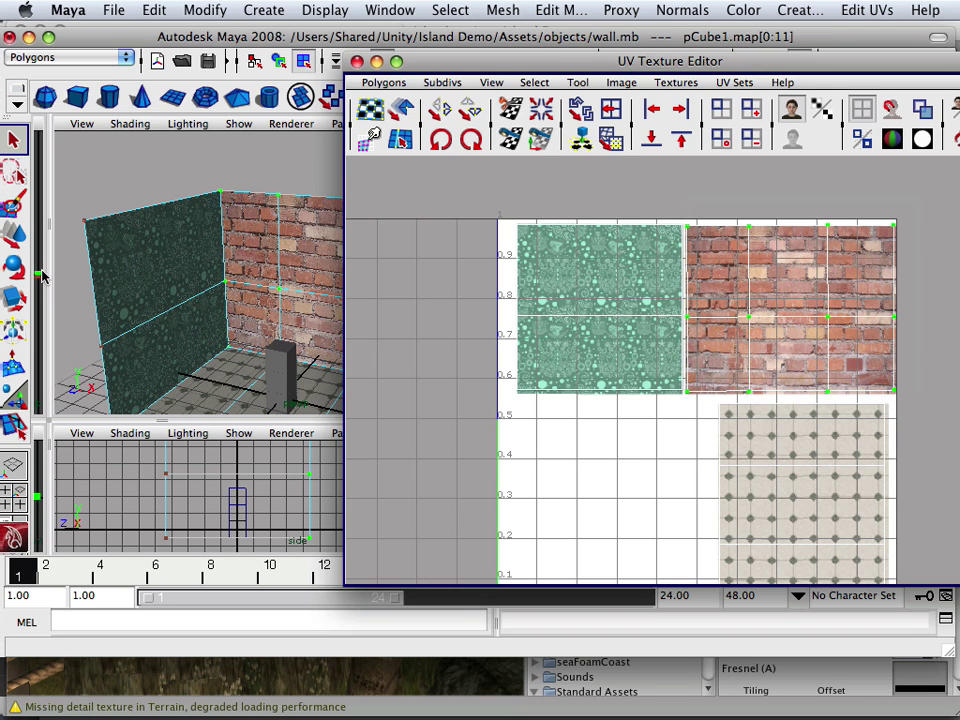
left_click(16, 297)
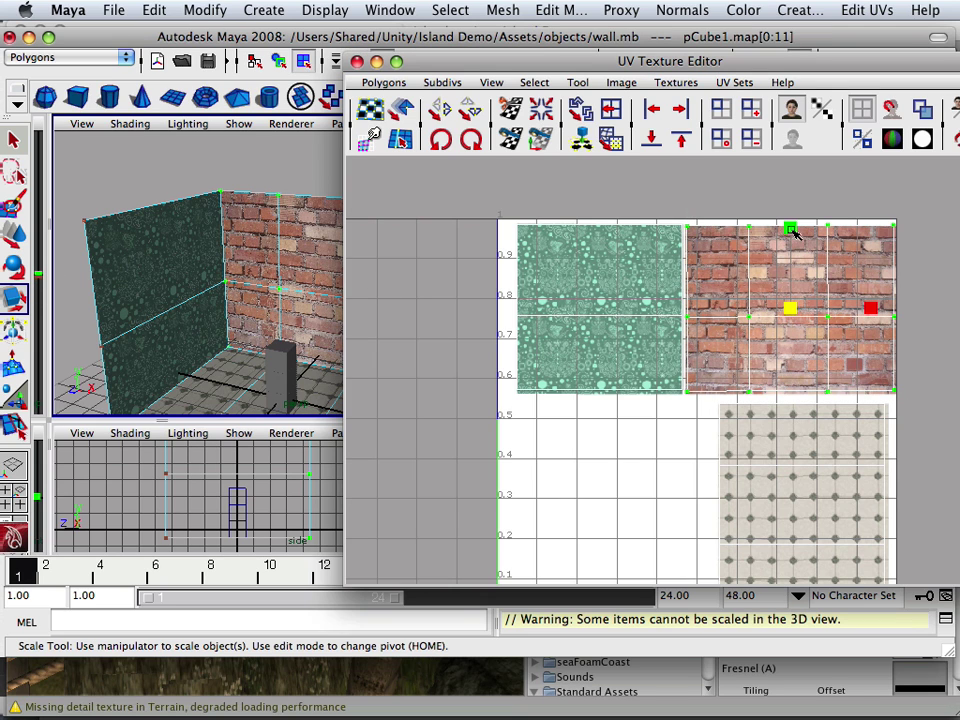
mouse_move(791, 230)
left_mouse_down()
mouse_move(791, 248)
mouse_move(786, 197)
mouse_move(778, 228)
mouse_move(767, 150)
mouse_move(788, 238)
mouse_move(788, 174)
mouse_move(786, 244)
mouse_move(789, 191)
mouse_move(788, 230)
left_mouse_up()
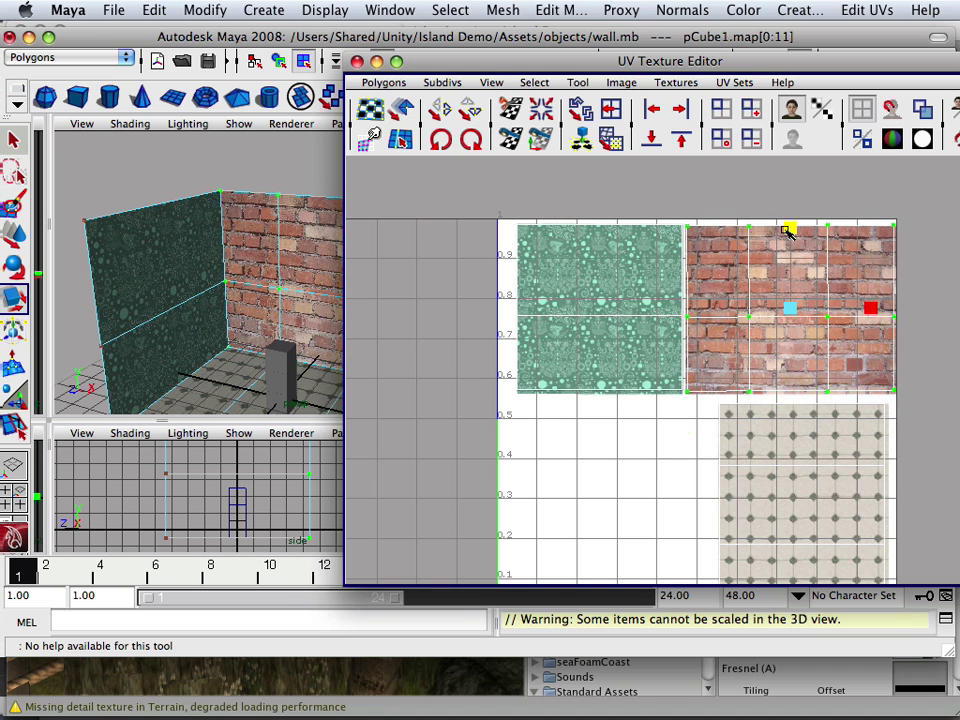
left_click_drag(878, 314, 842, 313)
left_click_drag(794, 236, 796, 260)
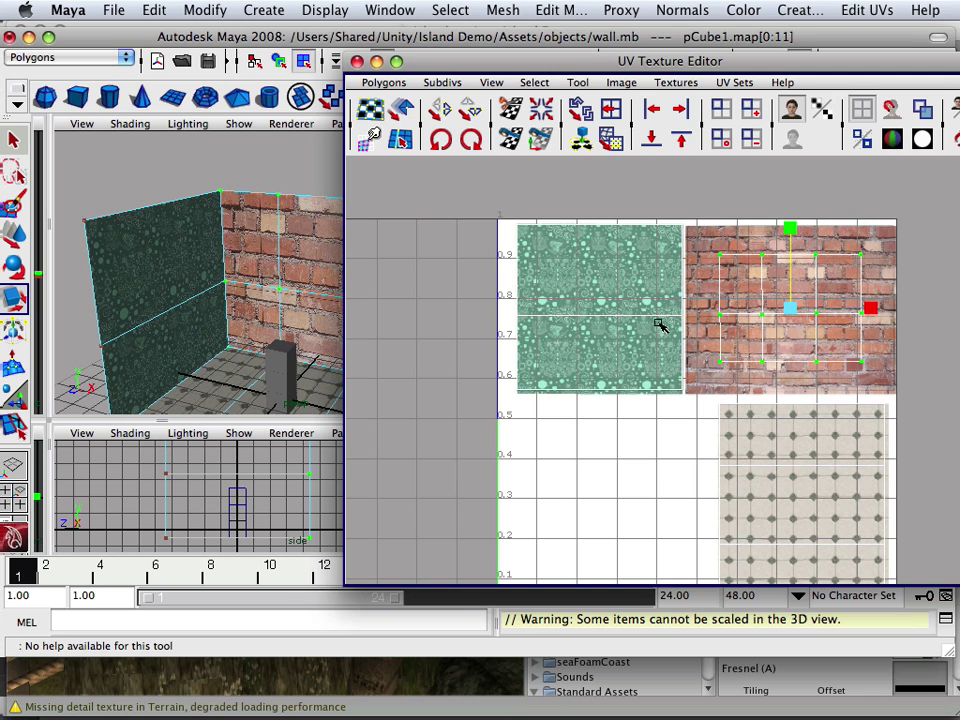
key("ctrl+z")
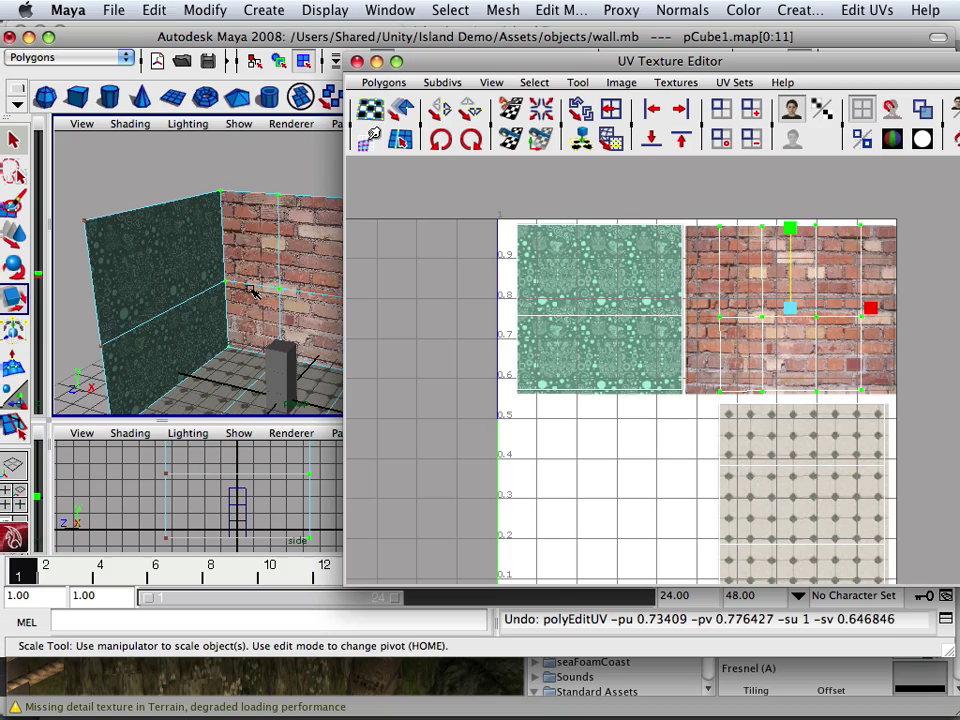
key("ctrl+z")
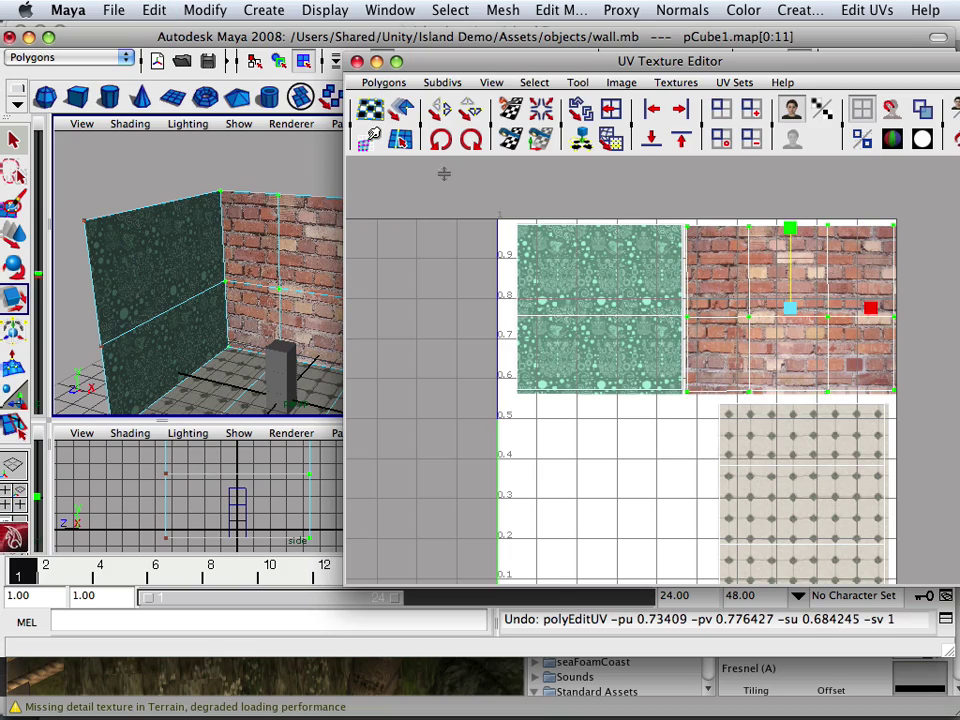
Move the UV Texture Editor clear of the room to view all its surfaces, and switch to Photoshop.
left_click_drag(437, 74, 498, 324)
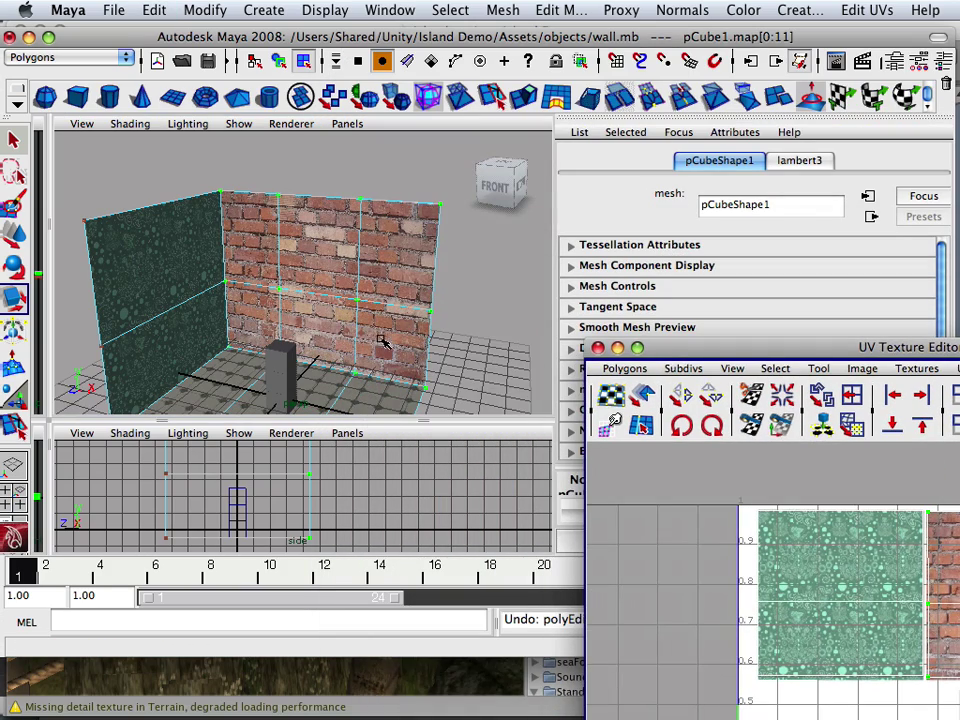
left_click_drag(381, 341, 413, 277, "alt")
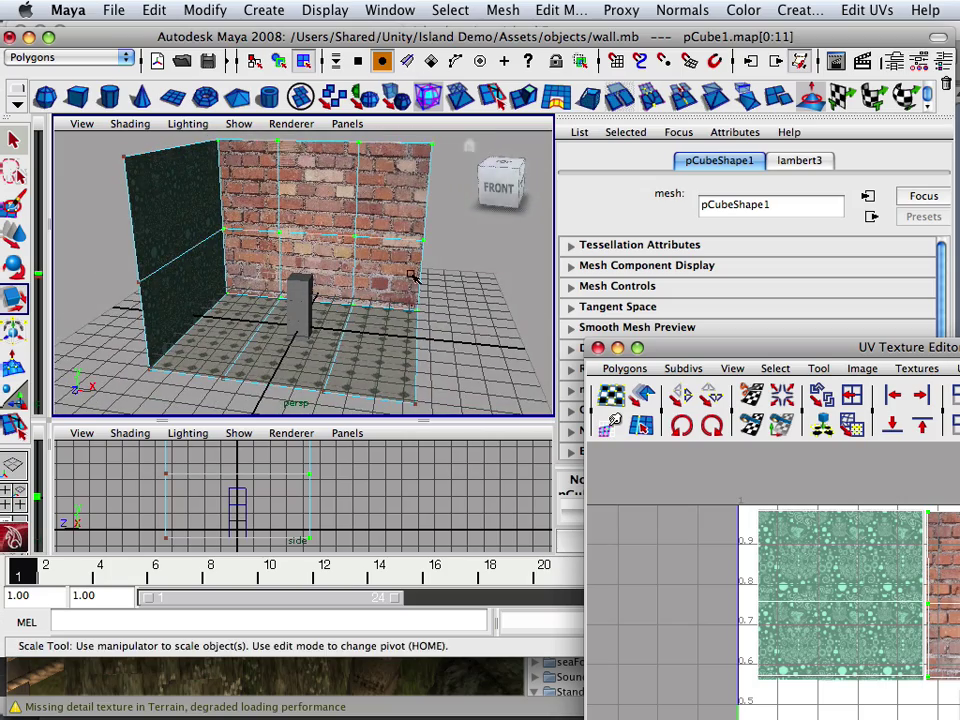
mouse_move(446, 714)
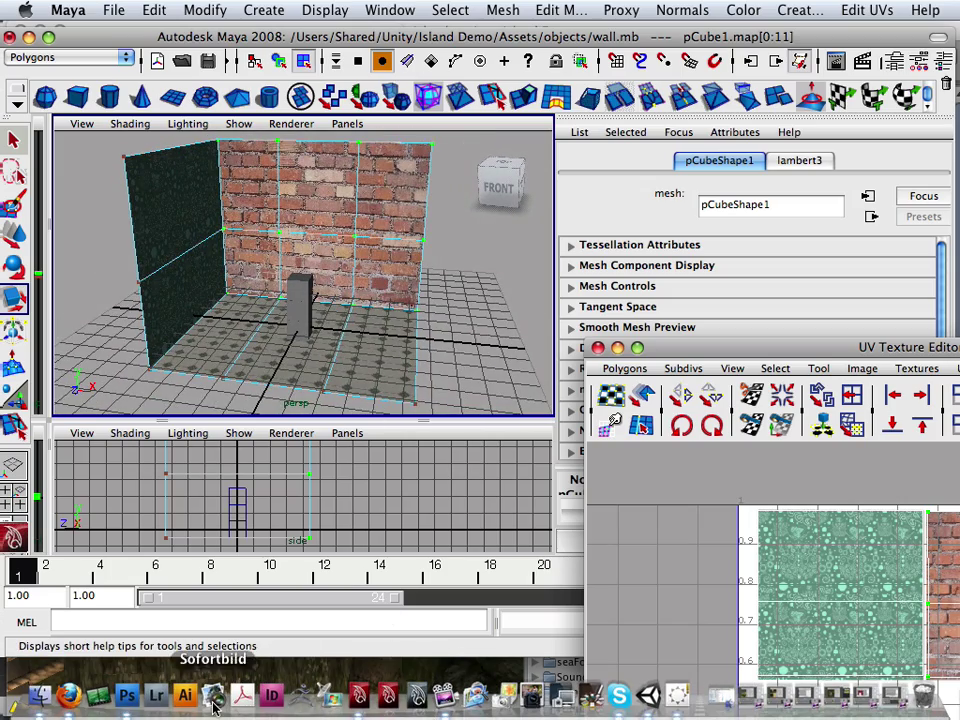
left_click(126, 695)
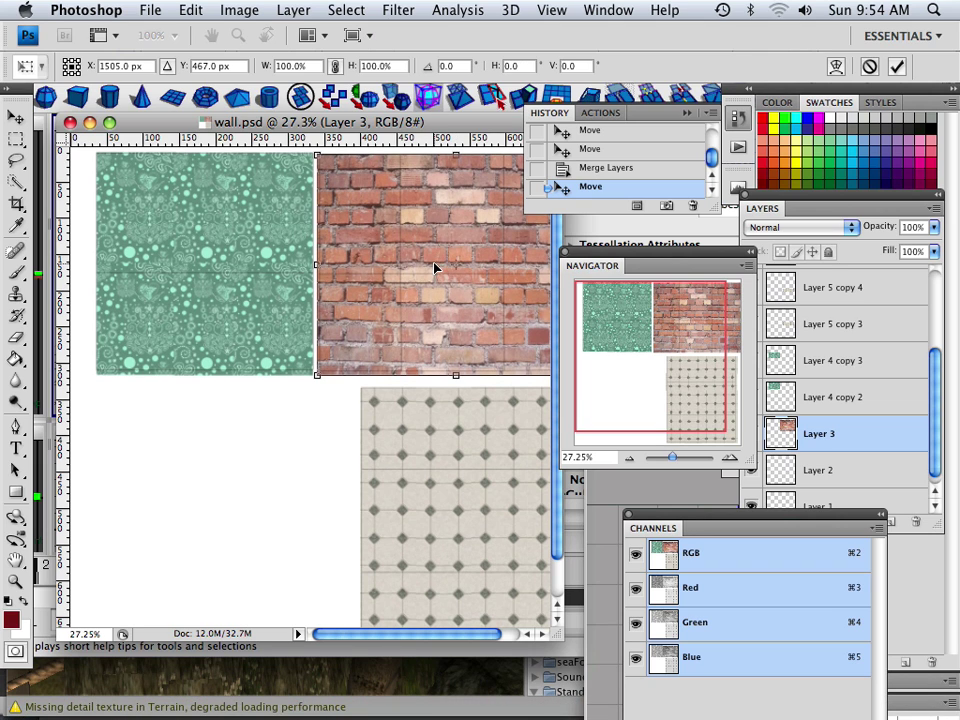
Scale the brick layer to 76.6% width and 68.1% height, apply the transformation, and move it next to the green pattern.
left_click_drag(318, 378, 417, 318)
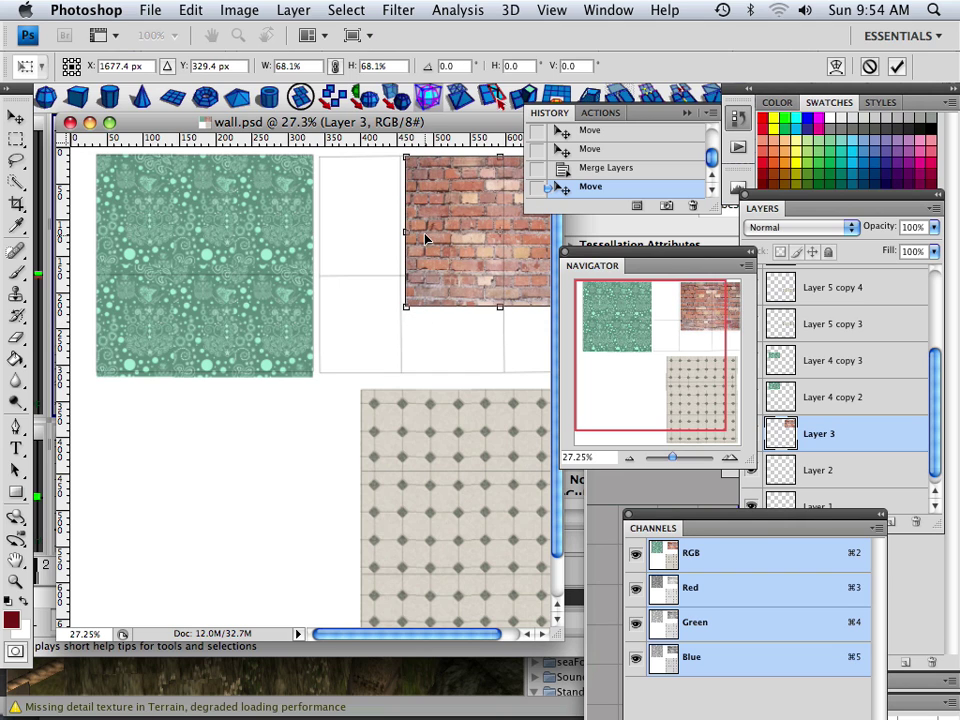
left_click_drag(404, 231, 382, 231)
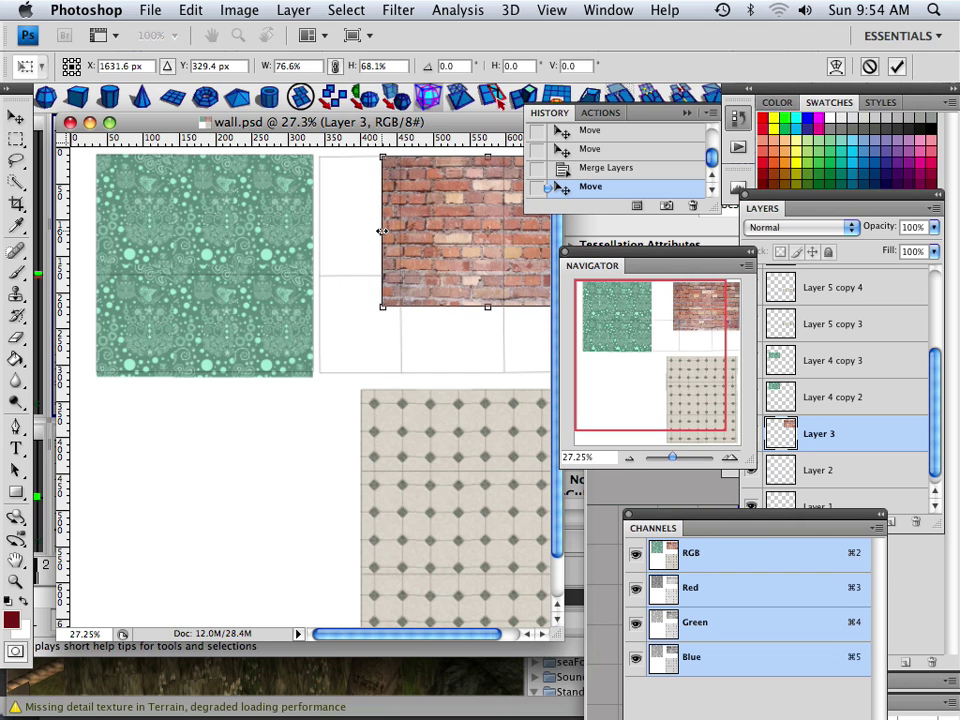
left_click(24, 124)
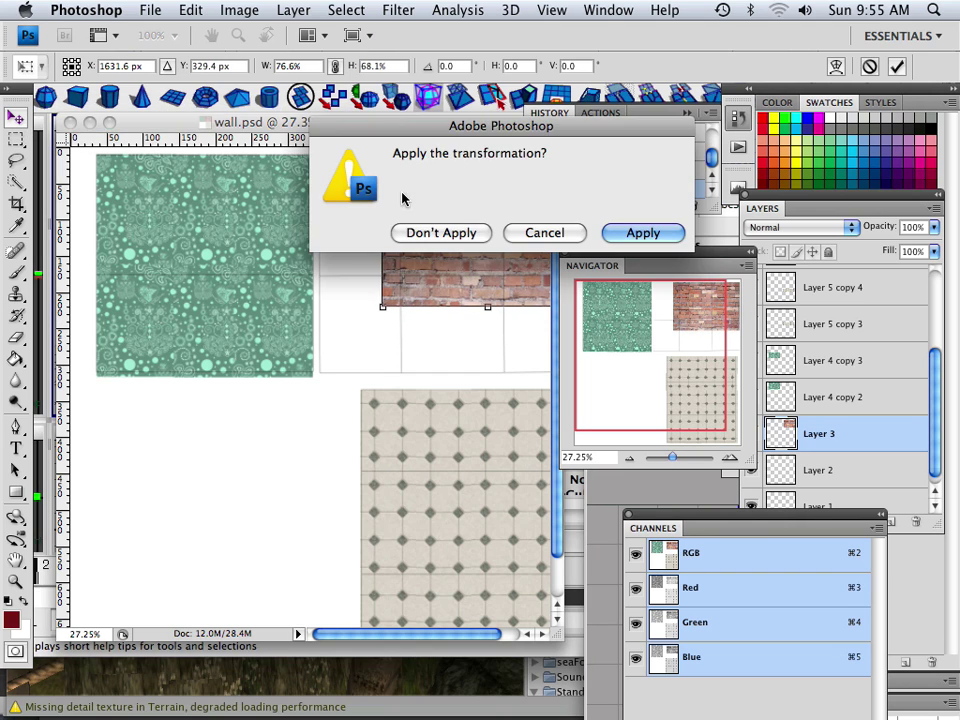
left_click(667, 231)
left_click_drag(462, 251, 400, 252)
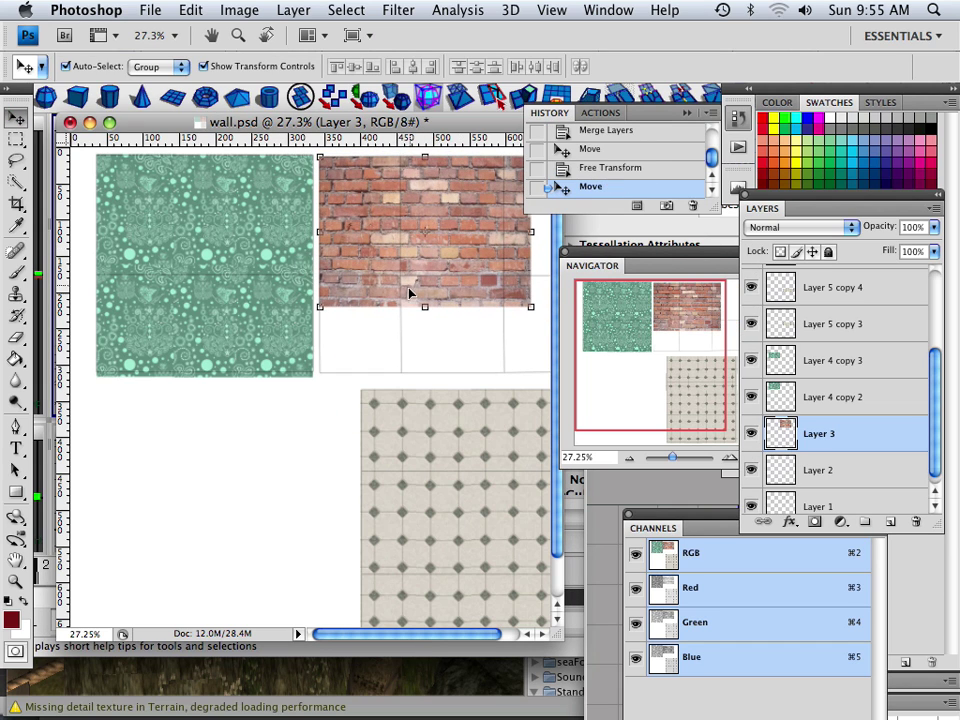
Duplicate the brick layer and place the copy directly below the original with their brick rows meeting, then apply the transformation.
left_click_drag(855, 436, 892, 521)
left_click_drag(429, 237, 434, 351)
left_click_drag(472, 257, 474, 390)
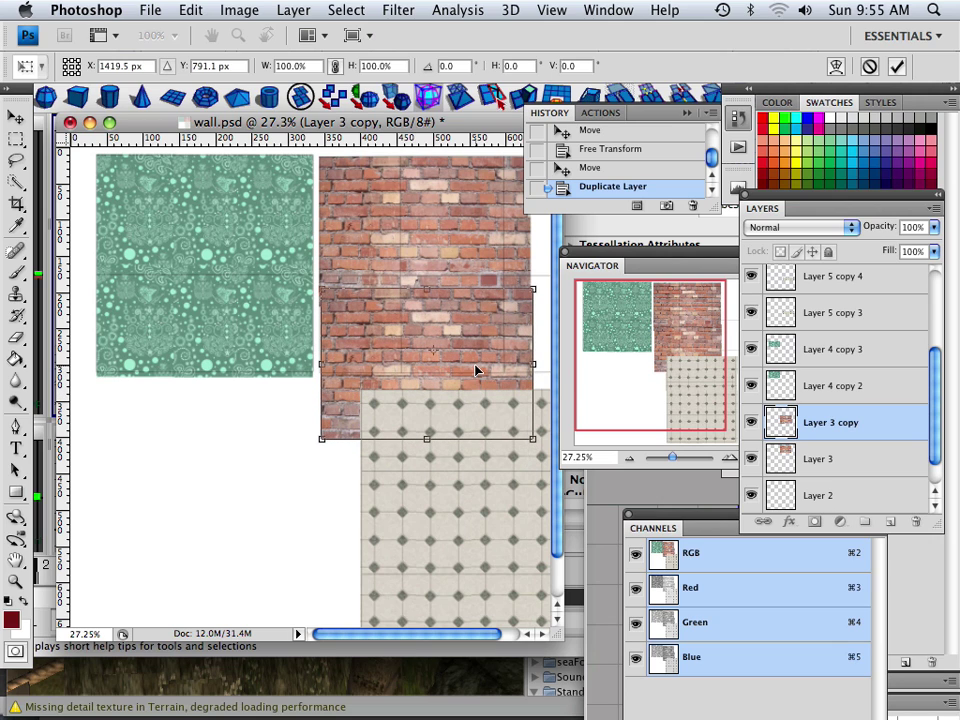
left_click_drag(476, 370, 471, 369)
key("Return")
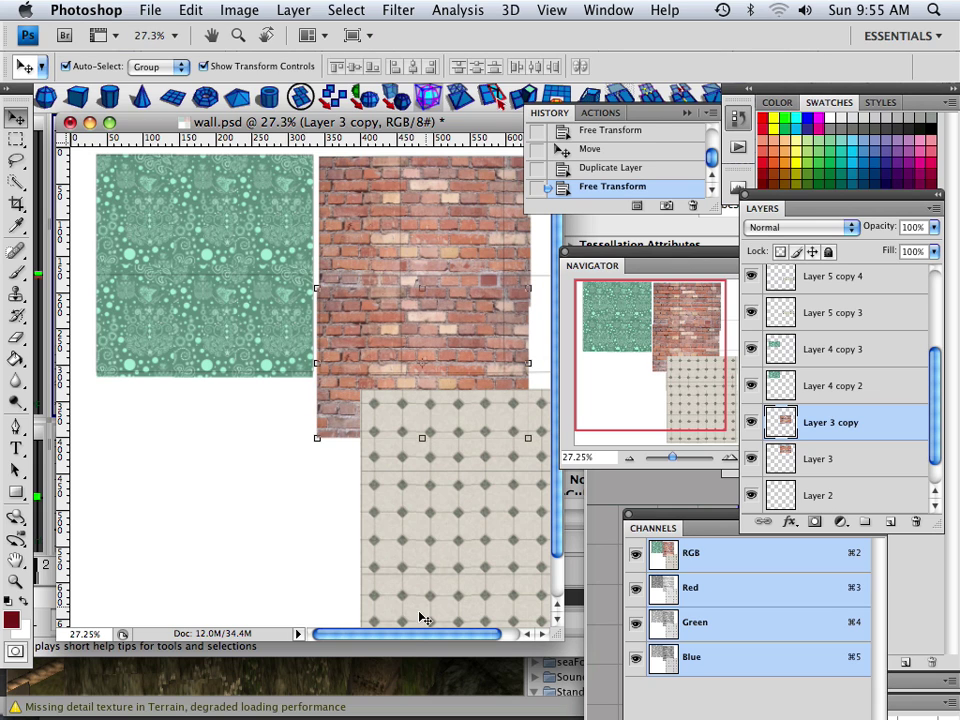
Try to duplicate both brick layers sideways, and undo the resulting copy of the locked white layer.
left_click_drag(411, 634, 428, 636)
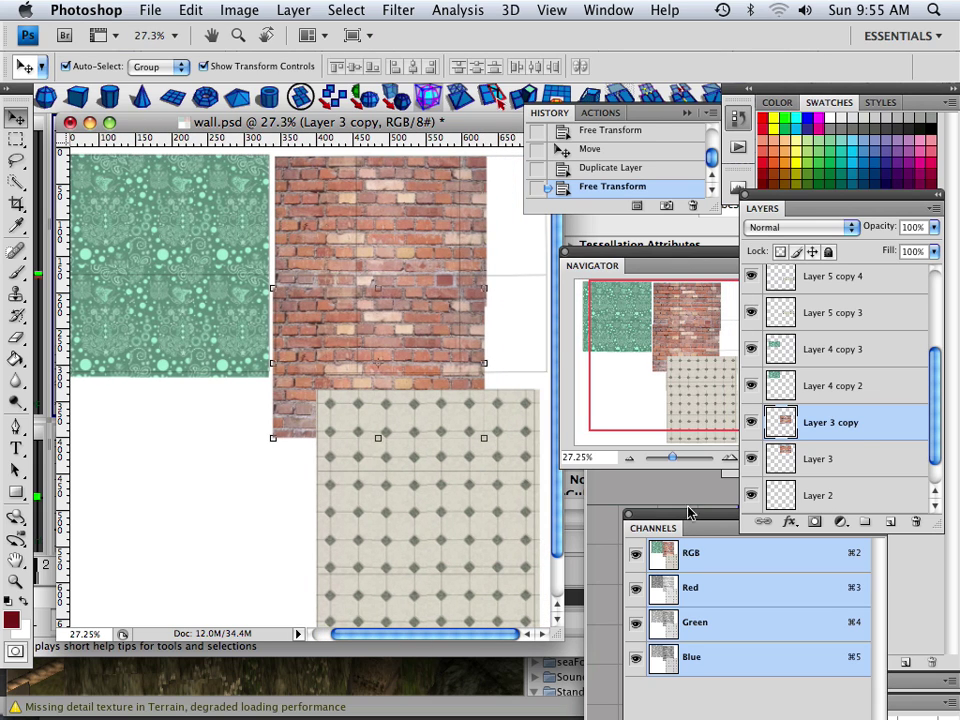
left_click(856, 460, "shift")
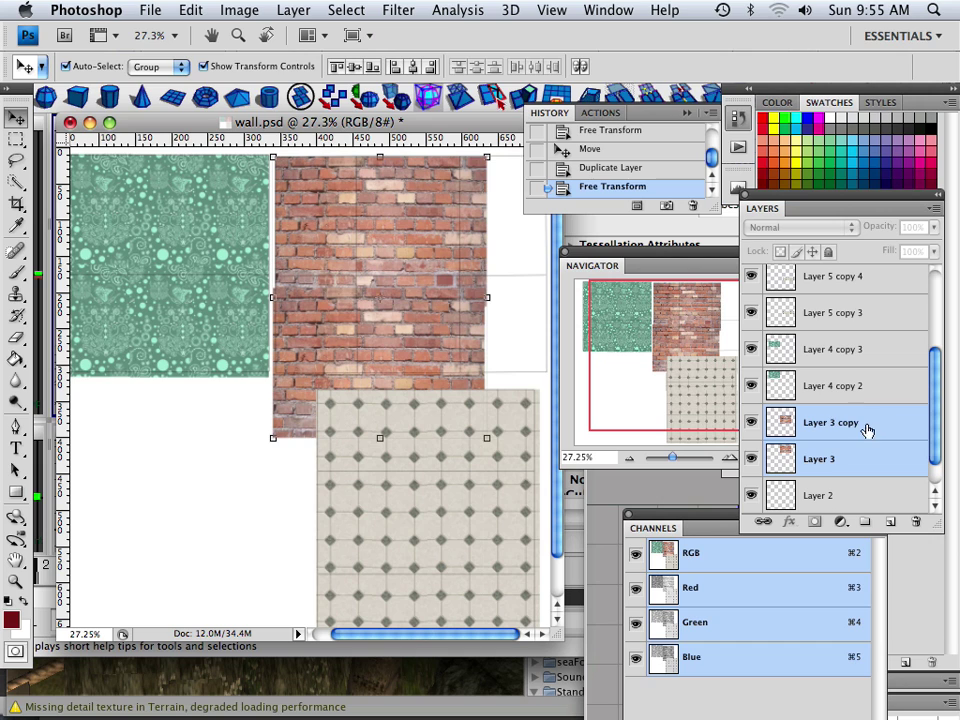
left_click_drag(375, 311, 511, 312)
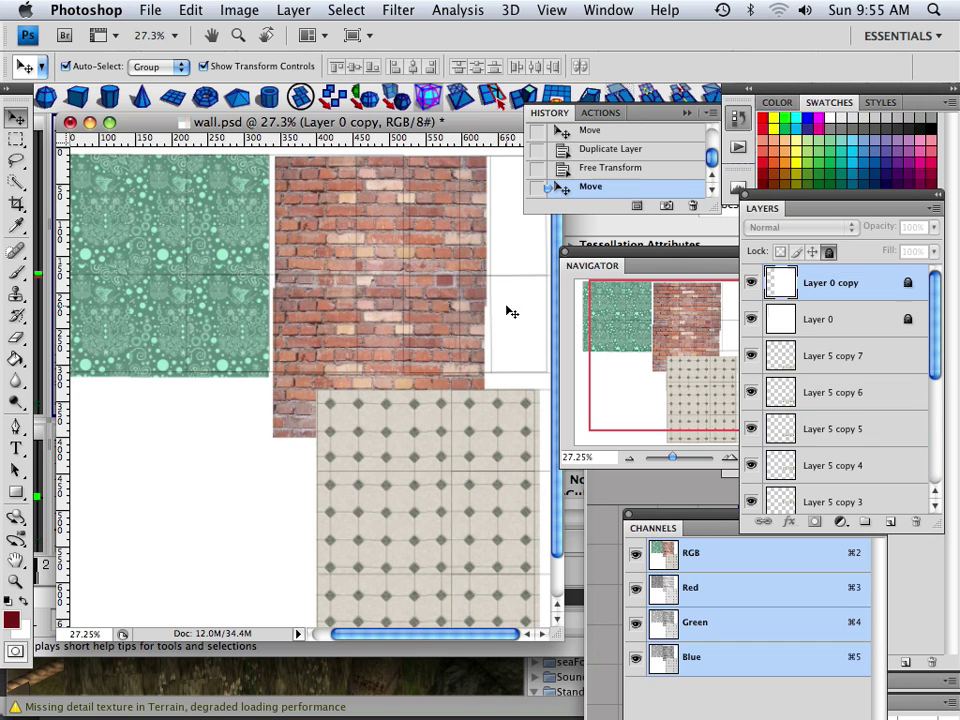
key("super+z")
Select Layer 3 and Layer 3 copy together, and hide the locked white Layer 0.
scroll(845, 345, "down", 5)
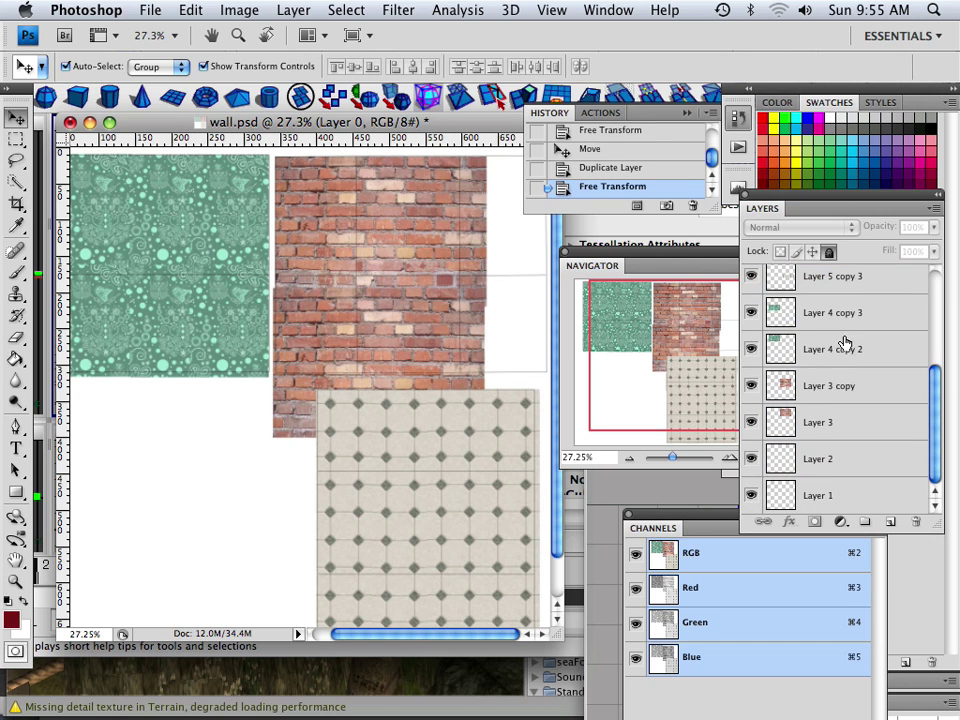
left_click(842, 390)
left_click(845, 422, "shift")
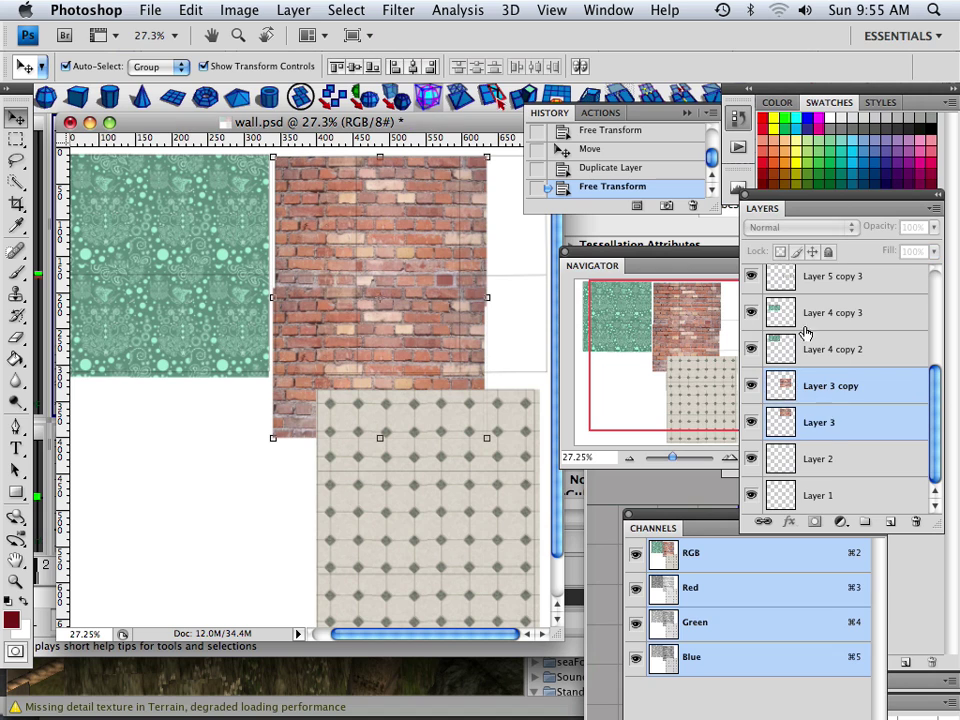
scroll(808, 325, "up", 5)
left_click(751, 281)
scroll(813, 362, "down", 5)
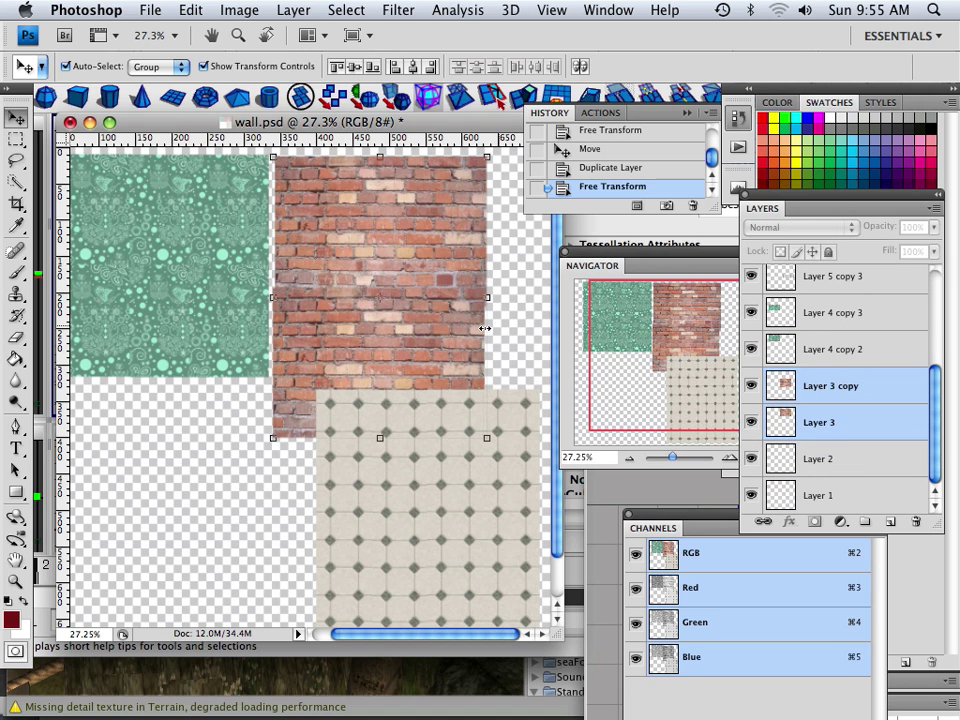
Duplicate both brick layers and place the copies beside the originals so the bricks extend past the canvas's right edge.
left_click_drag(452, 359, 669, 457, "alt")
mouse_move(368, 345)
left_mouse_down()
mouse_move(392, 347)
mouse_move(354, 341)
mouse_move(368, 345)
left_mouse_up()
key("ctrl+z")
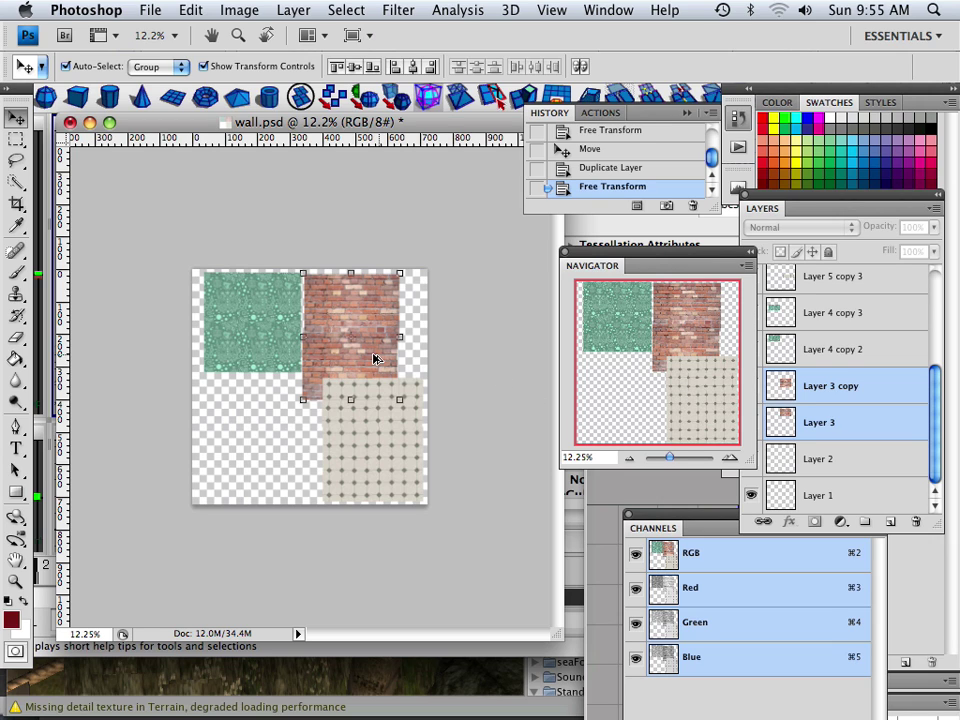
left_click_drag(375, 358, 465, 357)
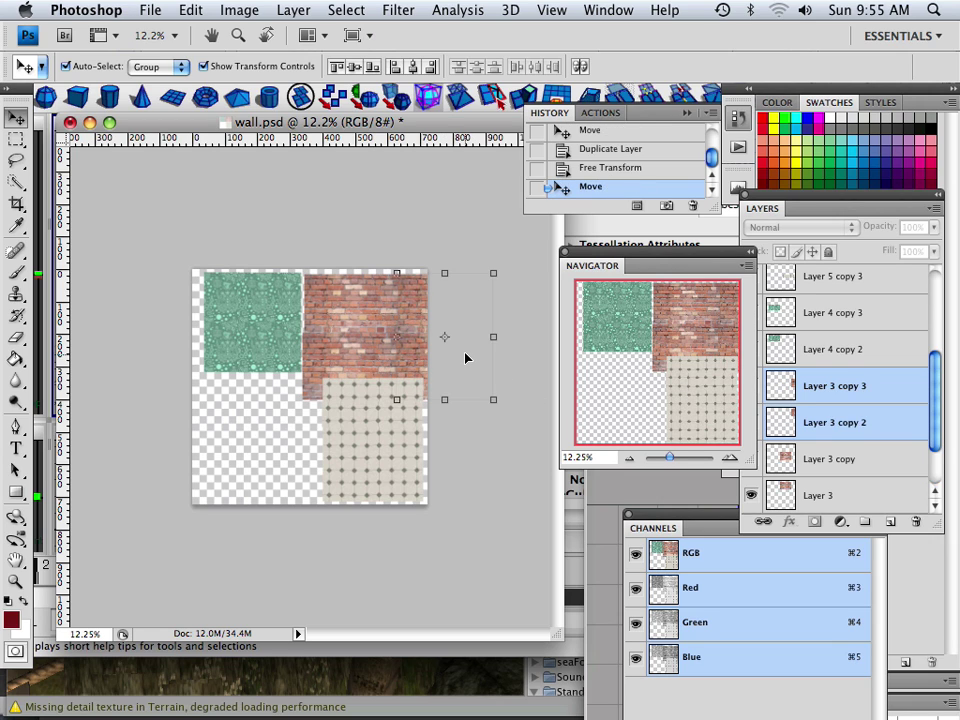
Save wall.psd and switch to Unity to update the room's texture.
left_click(150, 10)
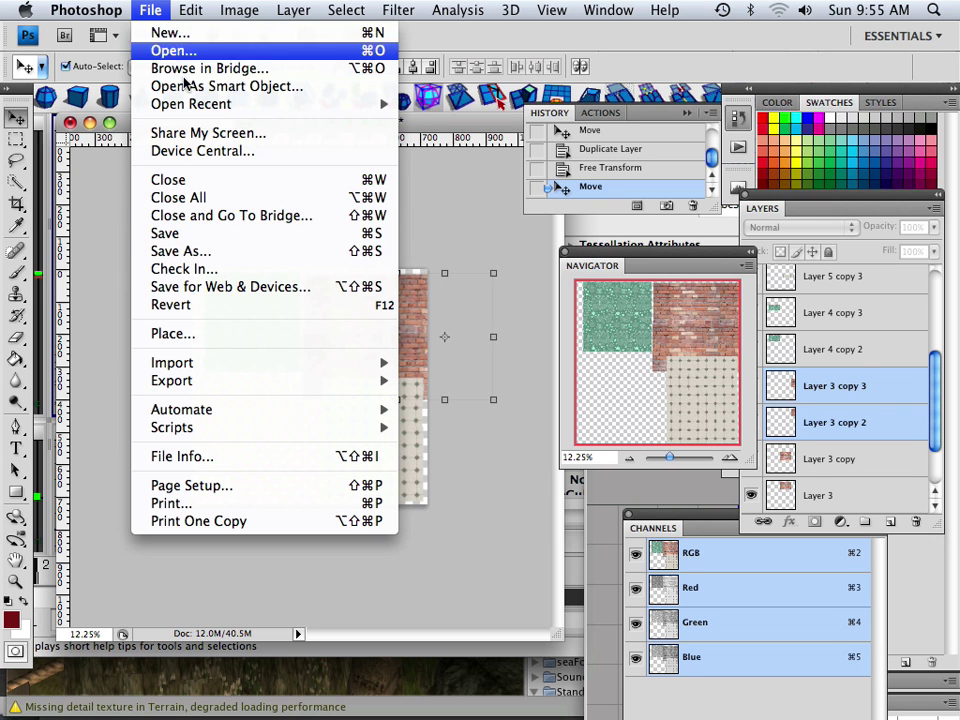
left_click(221, 236)
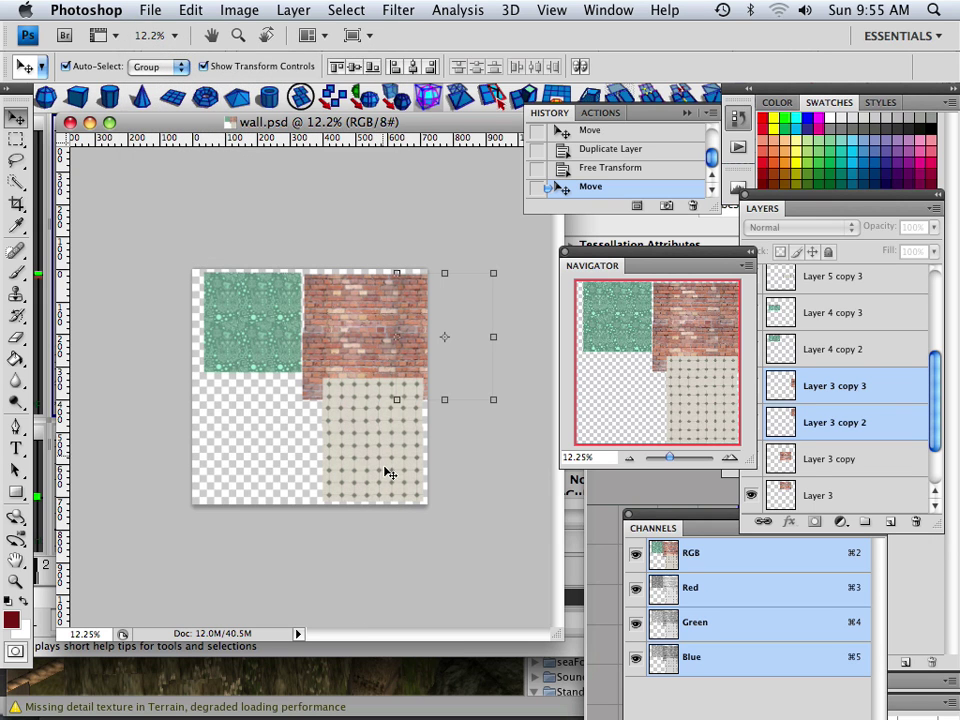
left_click(405, 685)
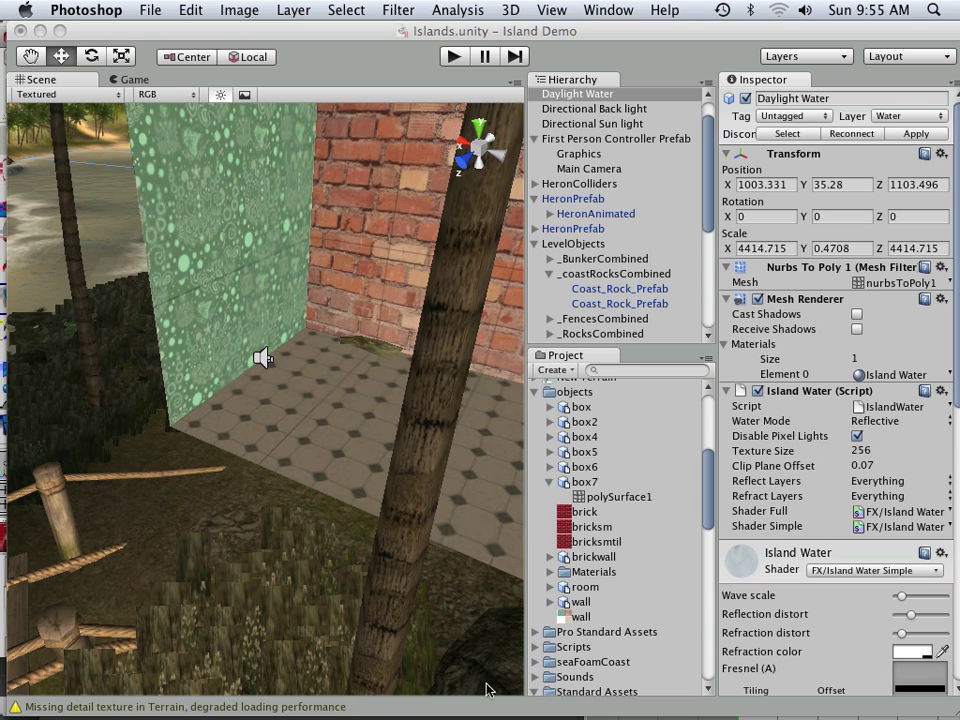
Select the room, run the game, and walk and jump along the brick wall to examine the smaller bricks.
mouse_move(431, 717)
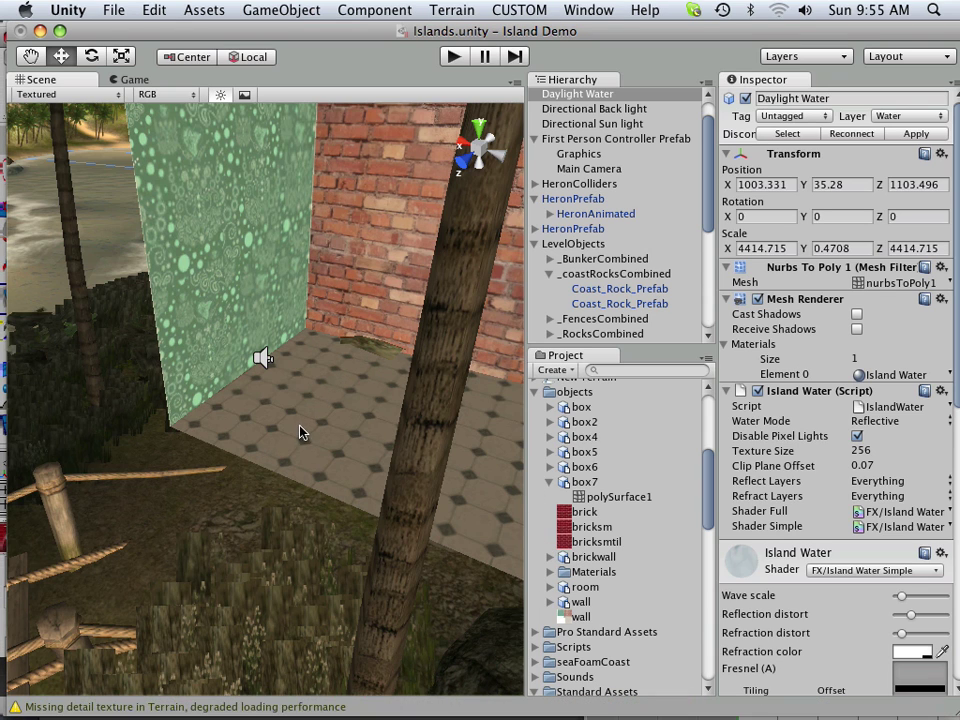
left_click(425, 262)
left_click(453, 57)
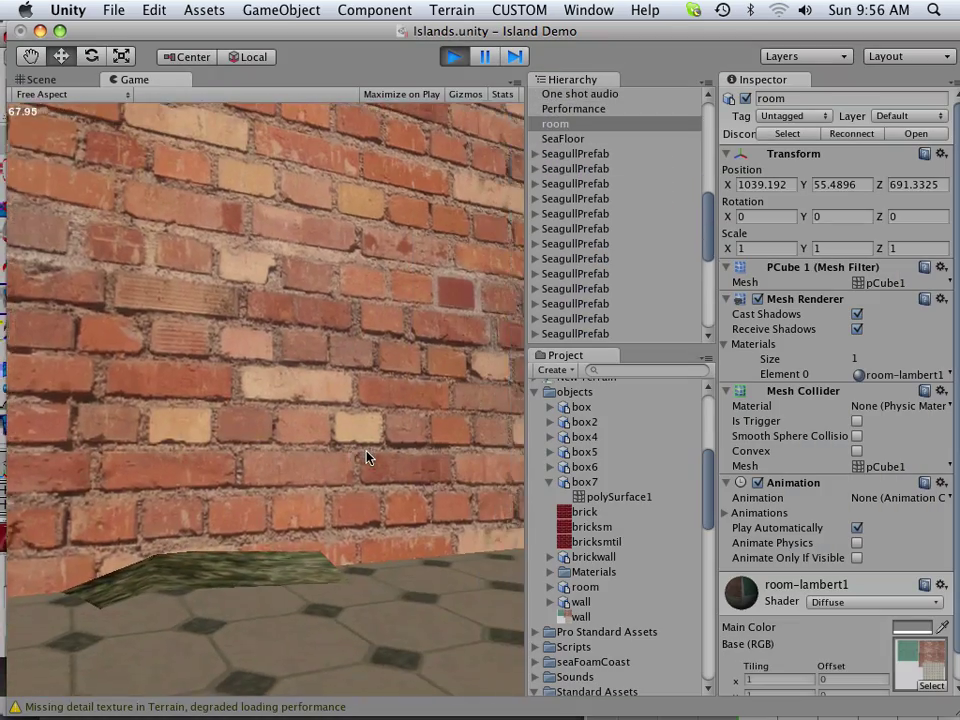
key("w")
key("space")
key("w")
key("s")
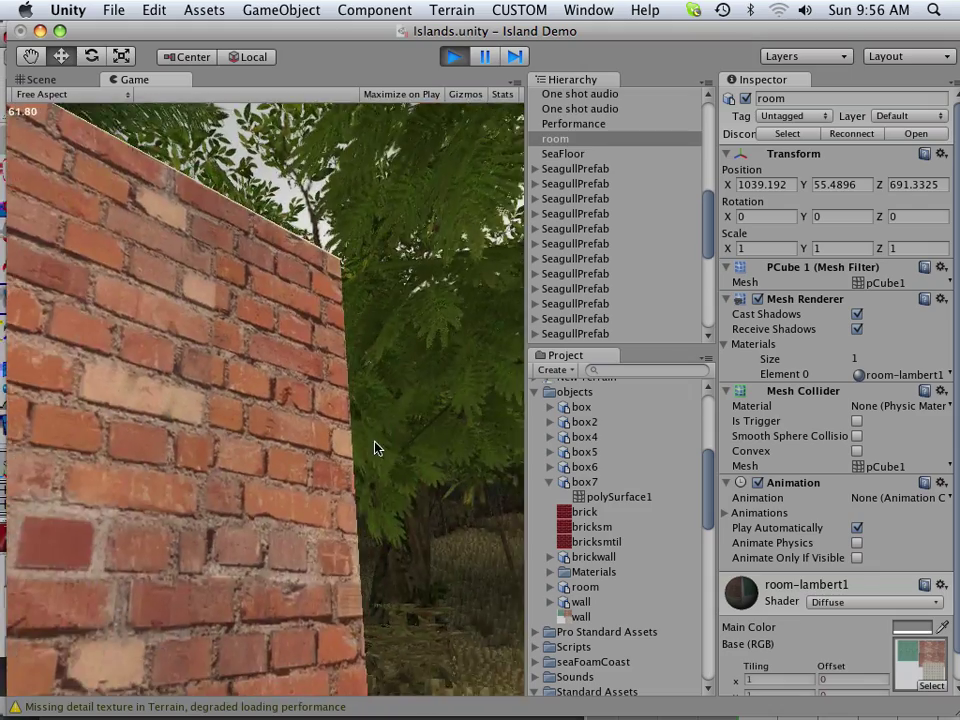
key("a")
key("space")
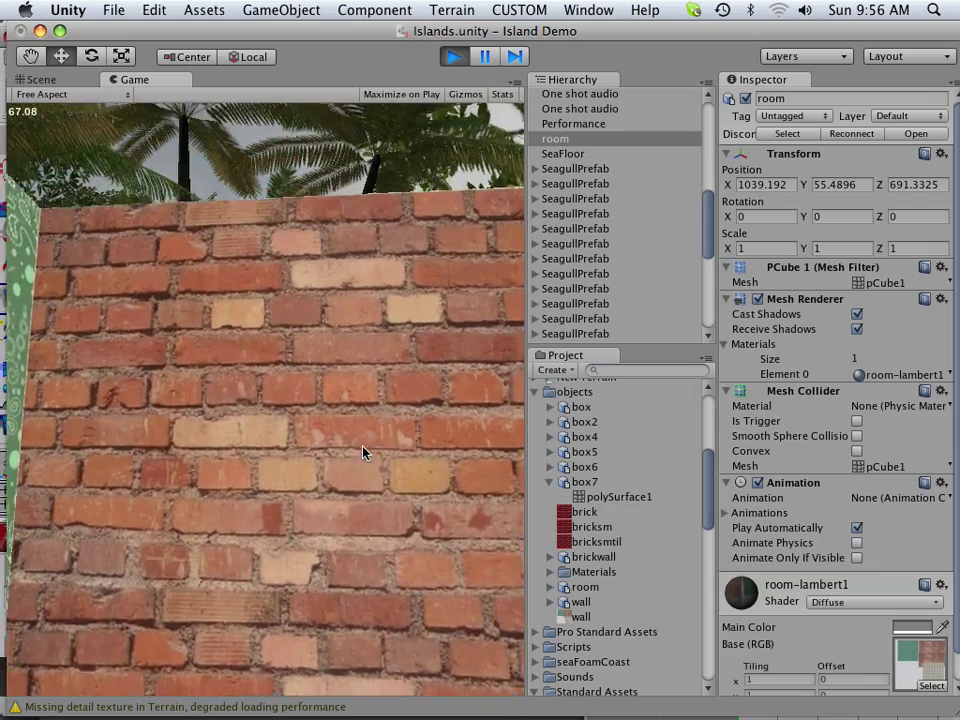
Walk up to the green patterned wall to examine its texture sharpness at close range, and stop the game.
key("a")
key("space")
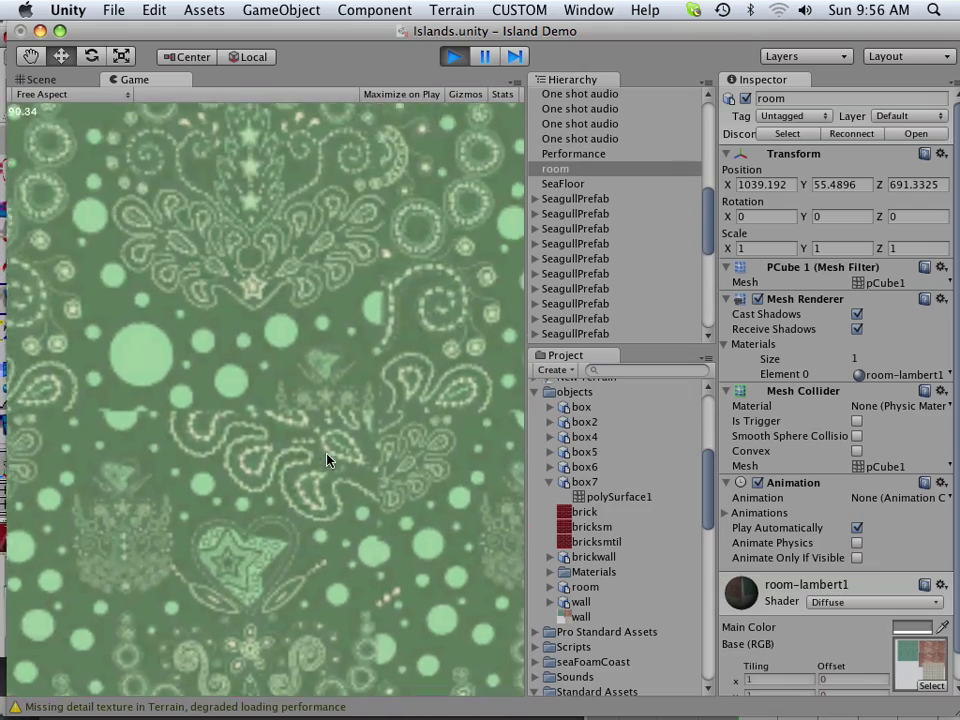
key("d")
key("w")
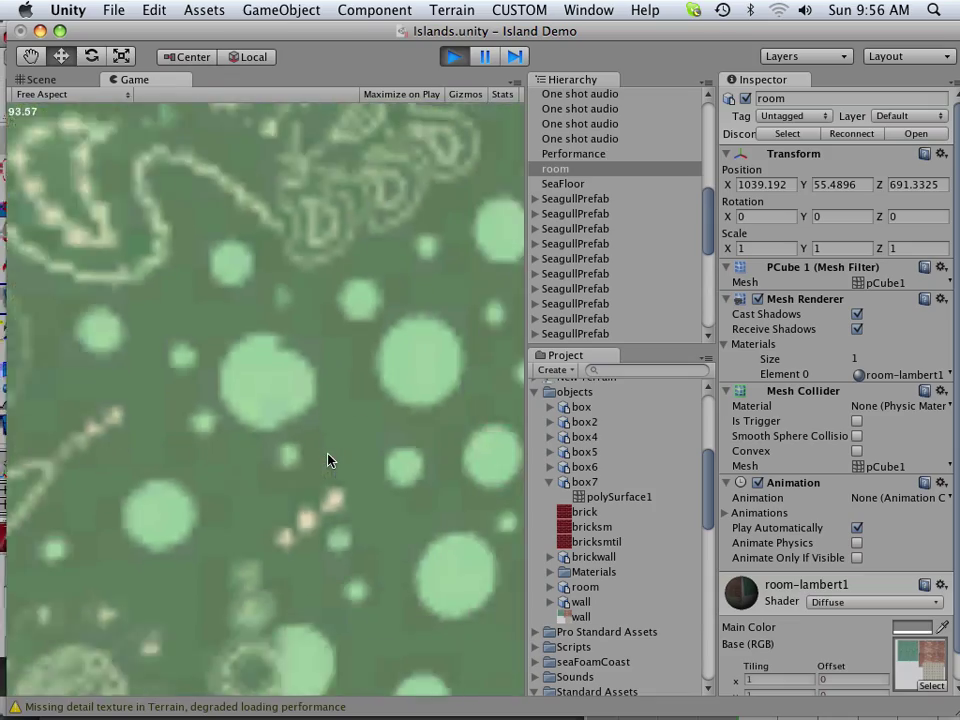
key("s")
key("w")
key("w")
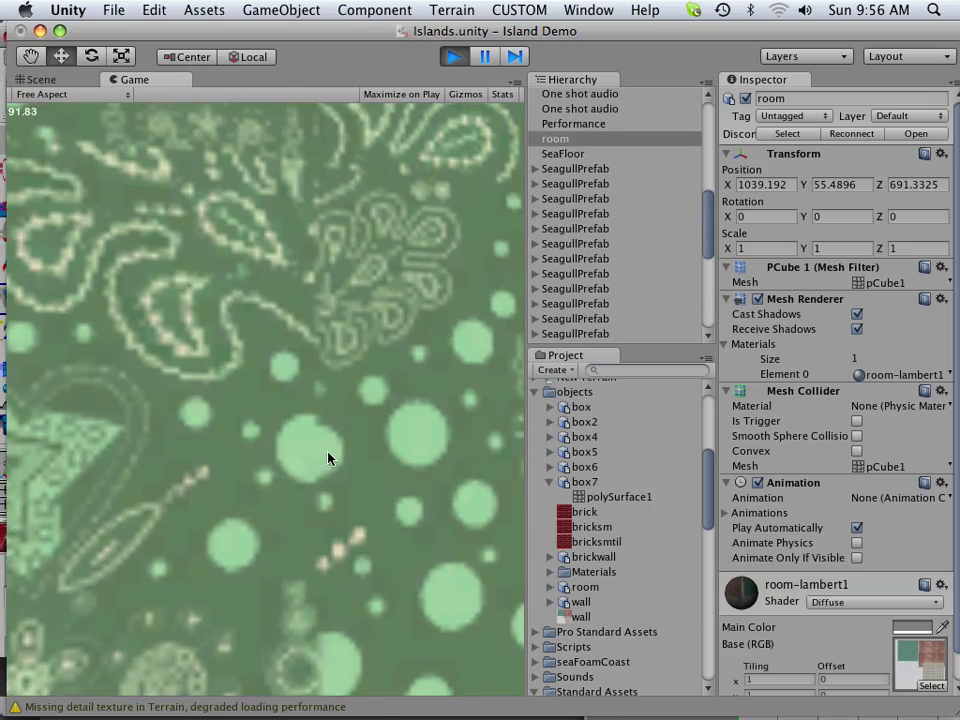
key("w")
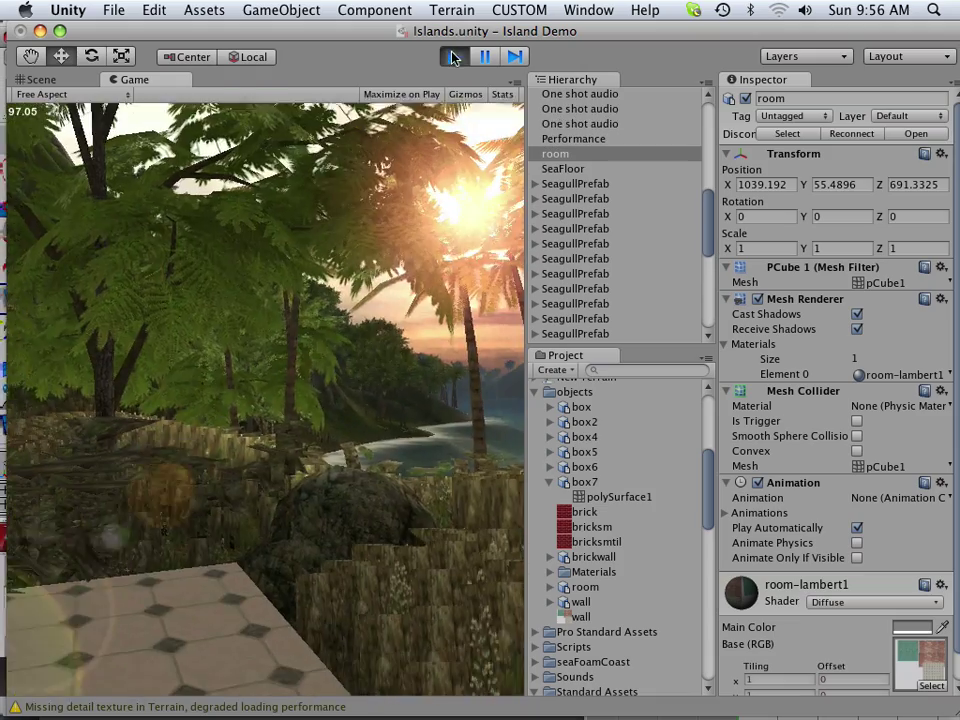
left_click(453, 56)
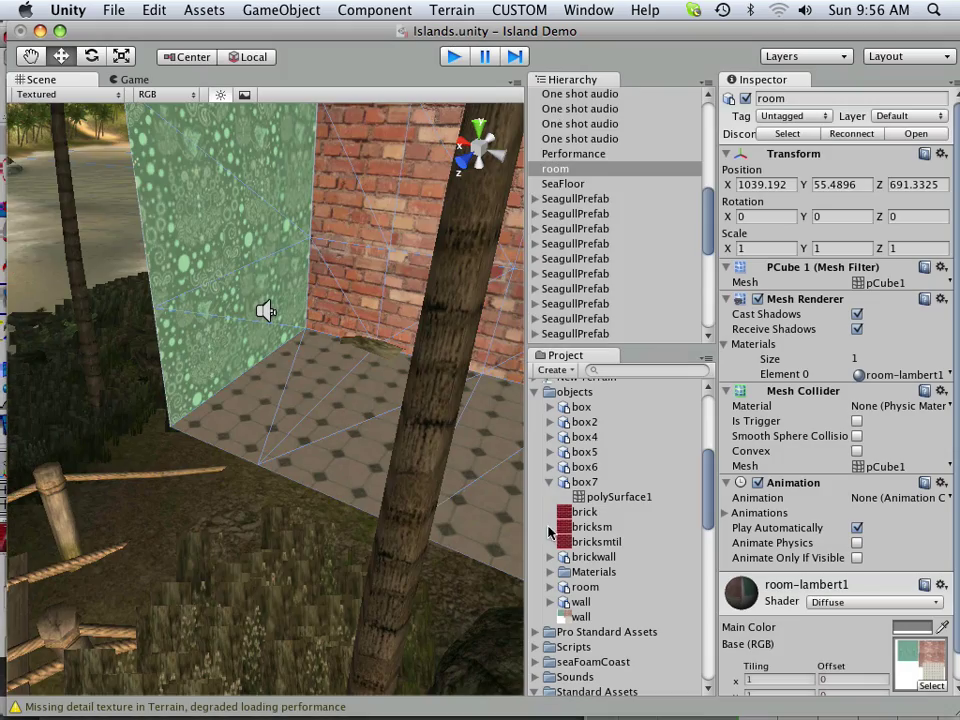
Open the import settings of the wall texture in the objects folder.
left_click(576, 616)
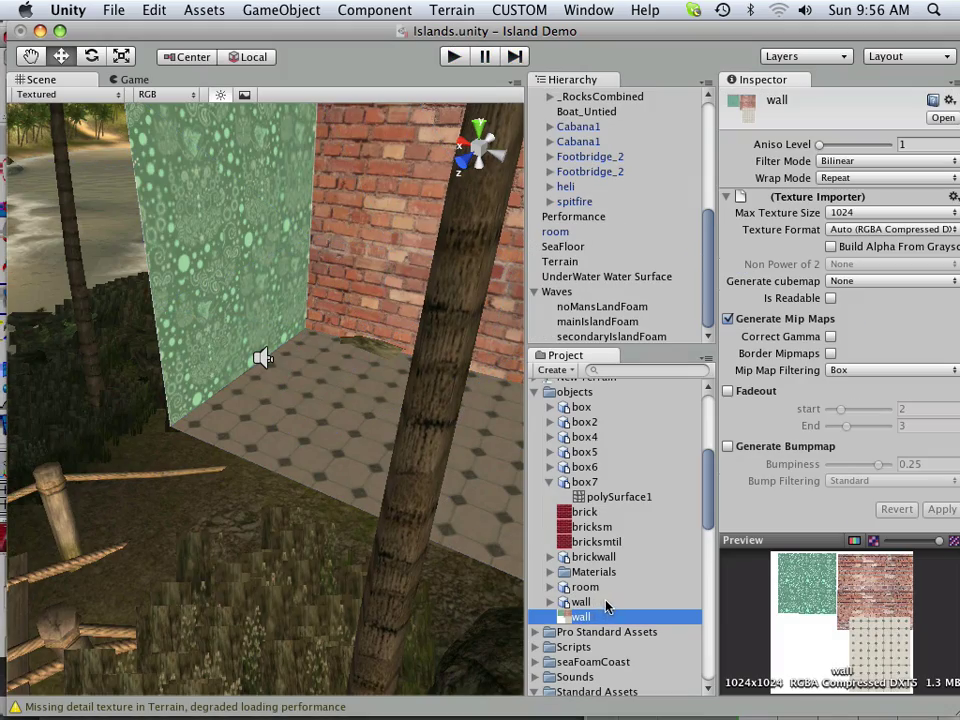